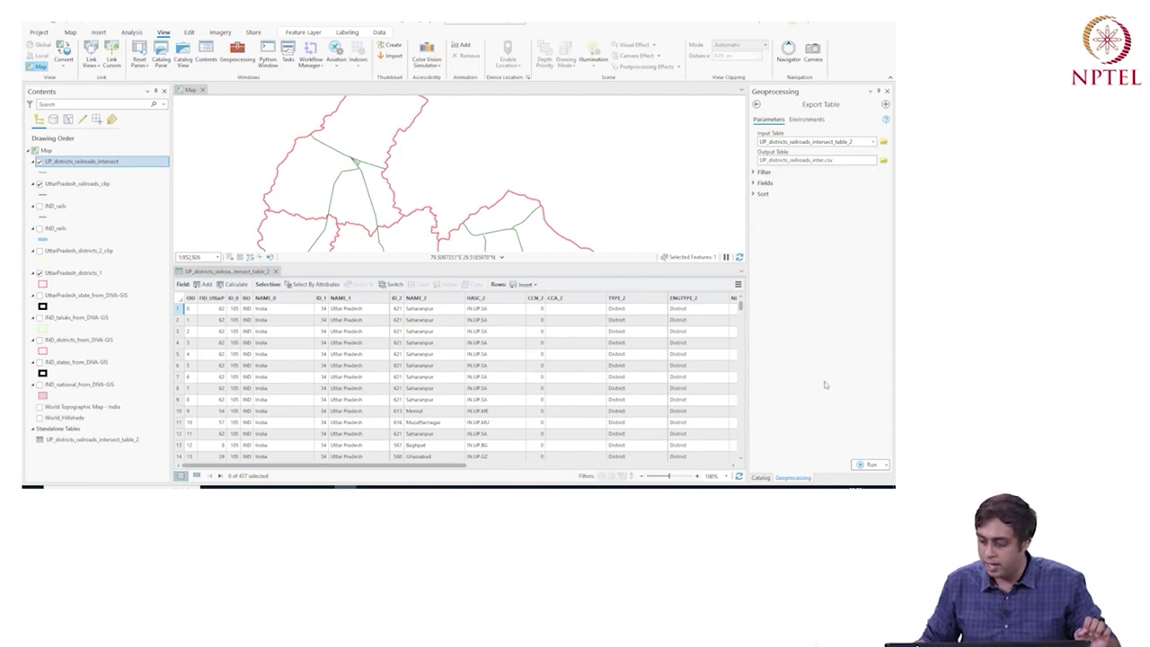
- Export the UP_districts_railroads_intersect_table_2 table to UP_districts_railroads_inter.csv
{"action": "left_click", "coordinate": [859, 465]}
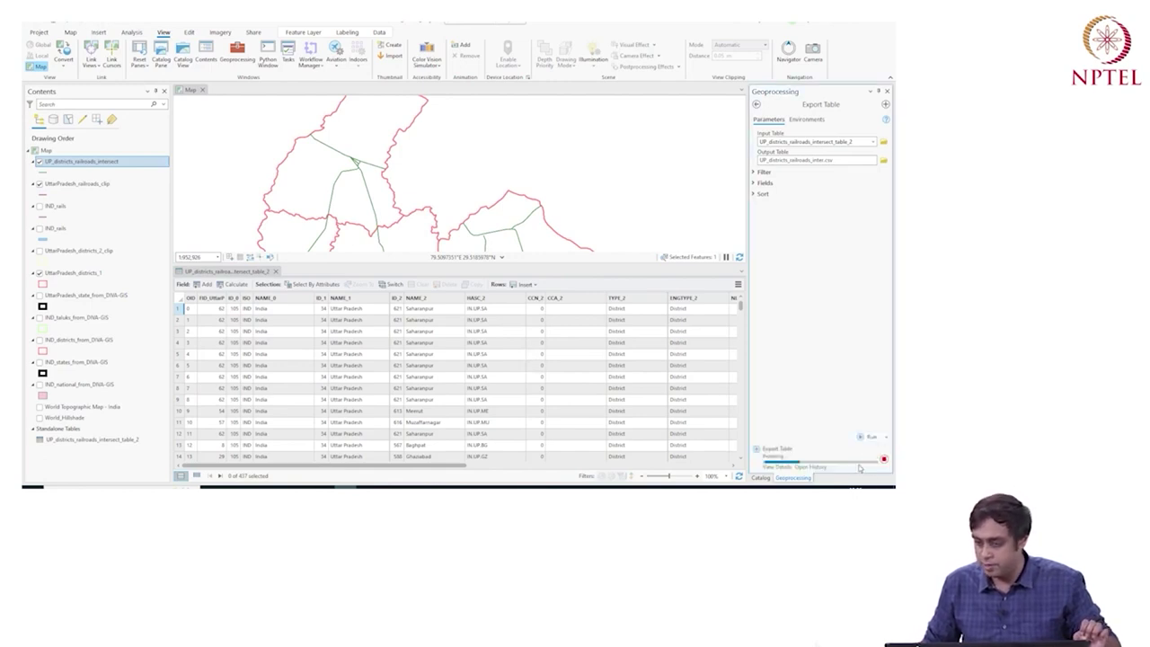
{"action": "mouse_move", "coordinate": [778, 471]}
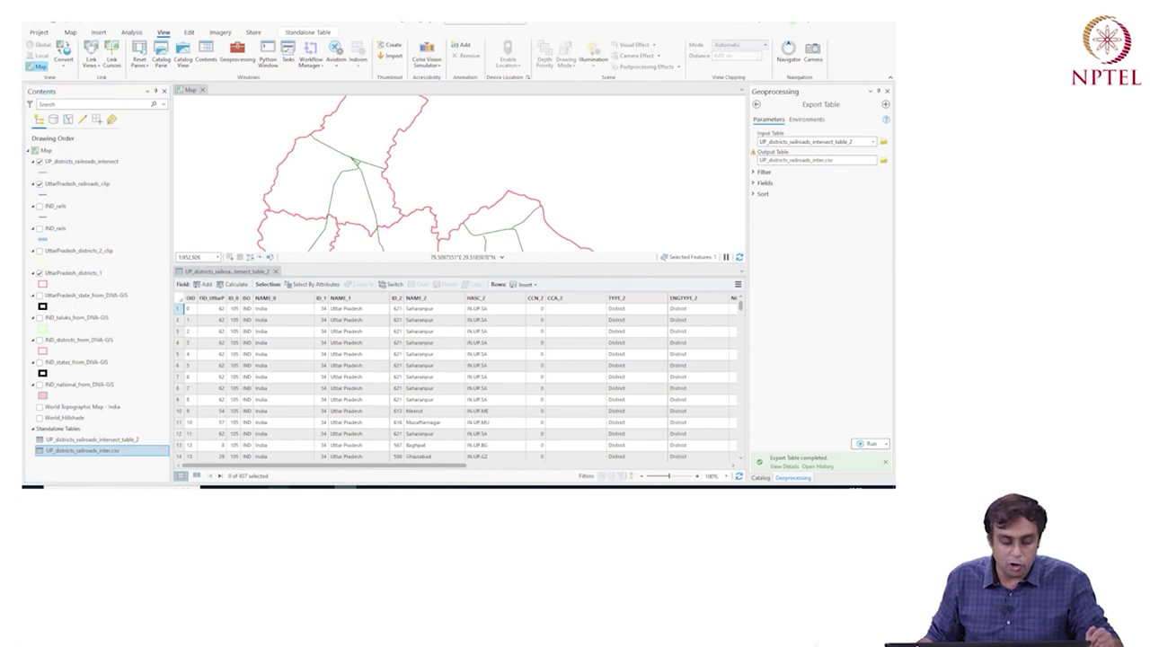
- Open the exported UP_districts_railroads_inter file in Excel from the PracticeSessions > India_Admin_data folder within the Desktop's ArcGIS folder
{"action": "key", "text": "super+e"}
{"action": "left_click", "coordinate": [56, 76]}
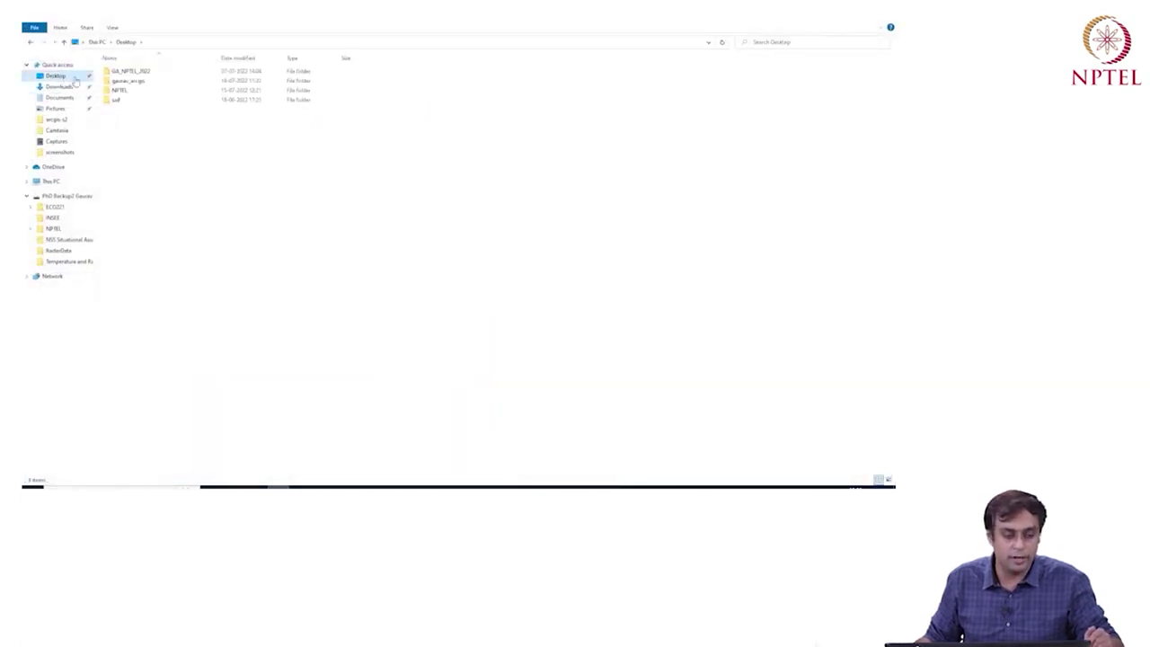
{"action": "double_click", "coordinate": [128, 81]}
{"action": "double_click", "coordinate": [131, 84]}
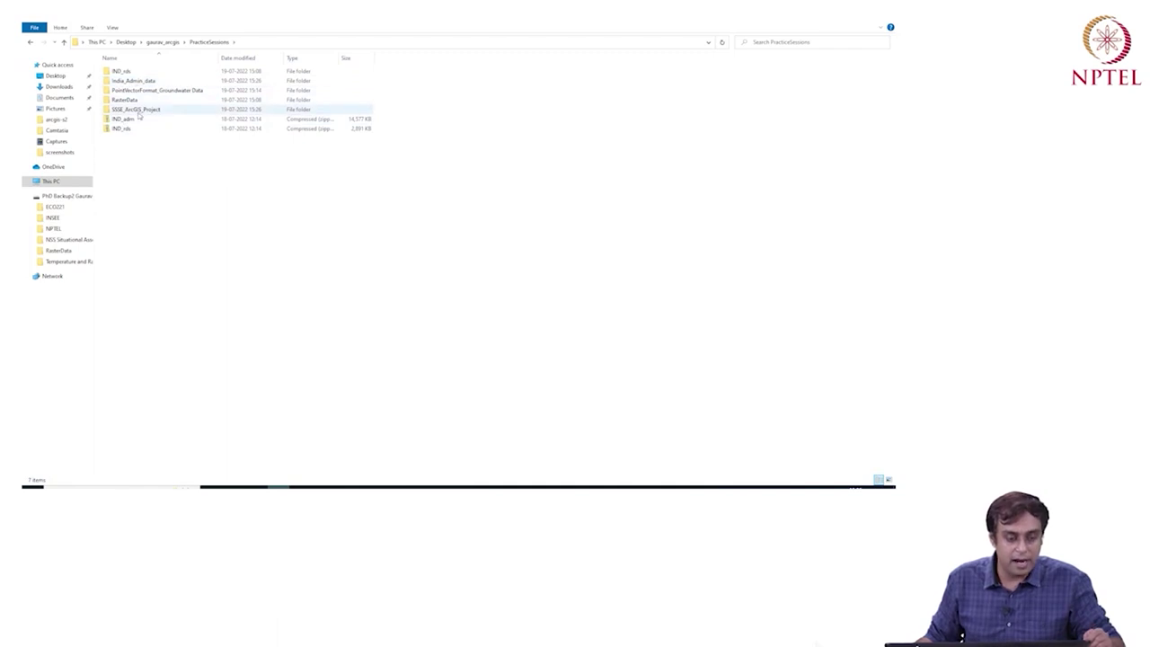
{"action": "double_click", "coordinate": [135, 81]}
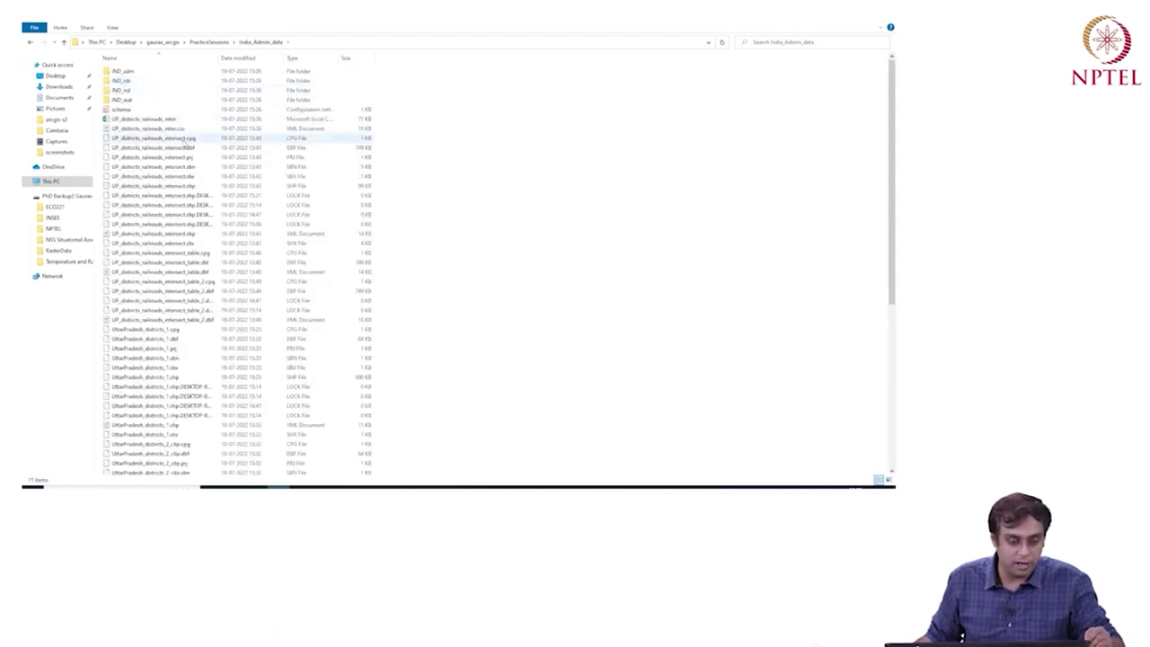
{"action": "left_click", "coordinate": [133, 120]}
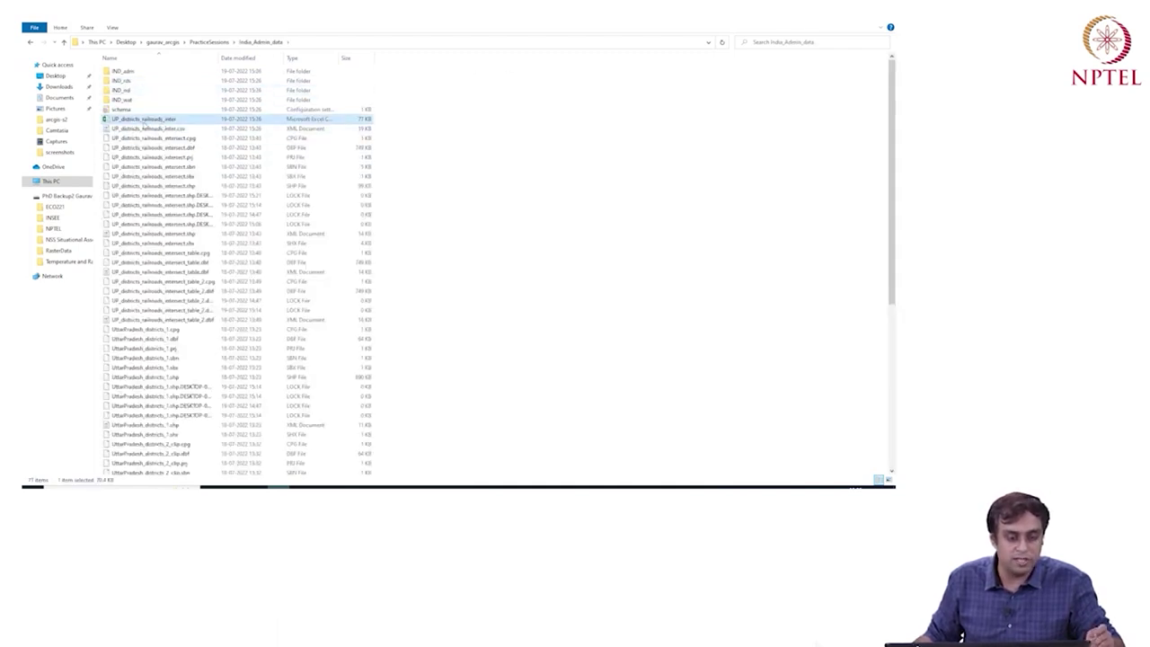
{"action": "double_click", "coordinate": [135, 122]}
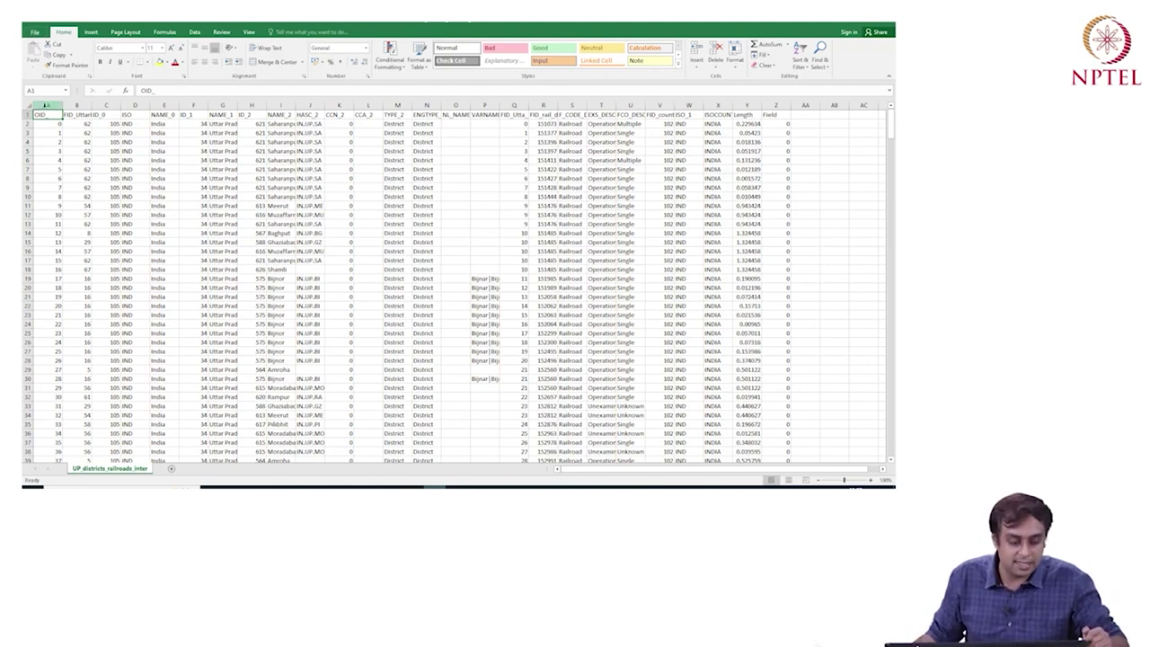
- Widen the NAME_1, ID_1 and FID_UttarP columns so their headers and values are fully readable
{"action": "left_click_drag", "start_coordinate": [46, 105], "coordinate": [588, 104]}
{"action": "left_click", "coordinate": [427, 123]}
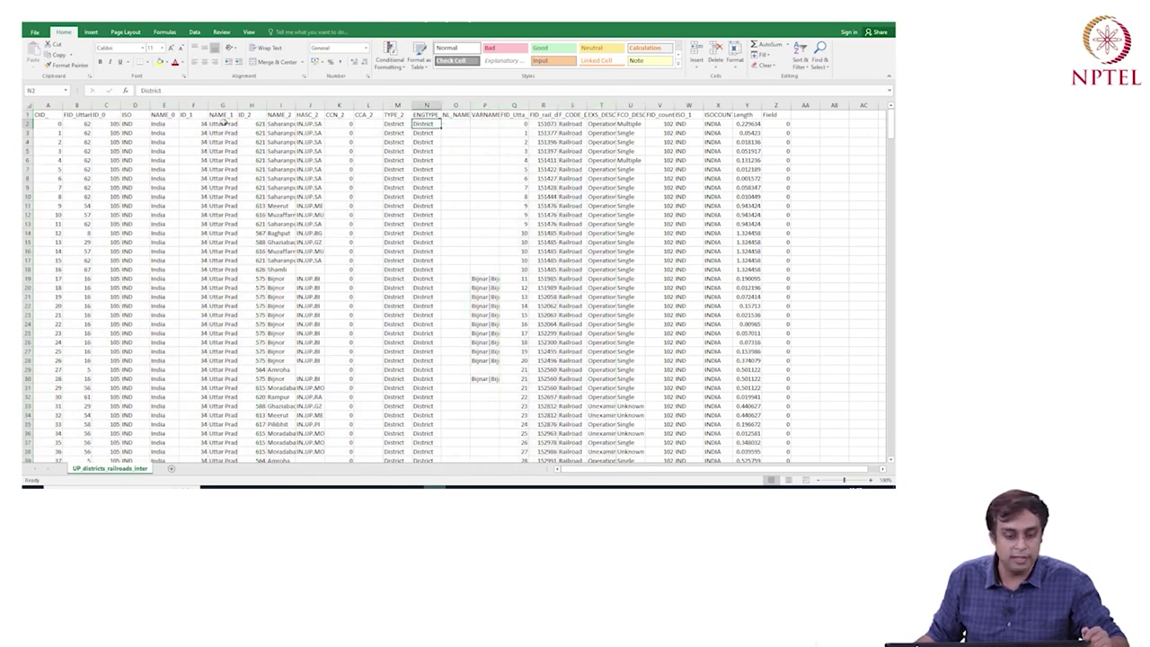
{"action": "left_click_drag", "start_coordinate": [237, 106], "coordinate": [281, 106]}
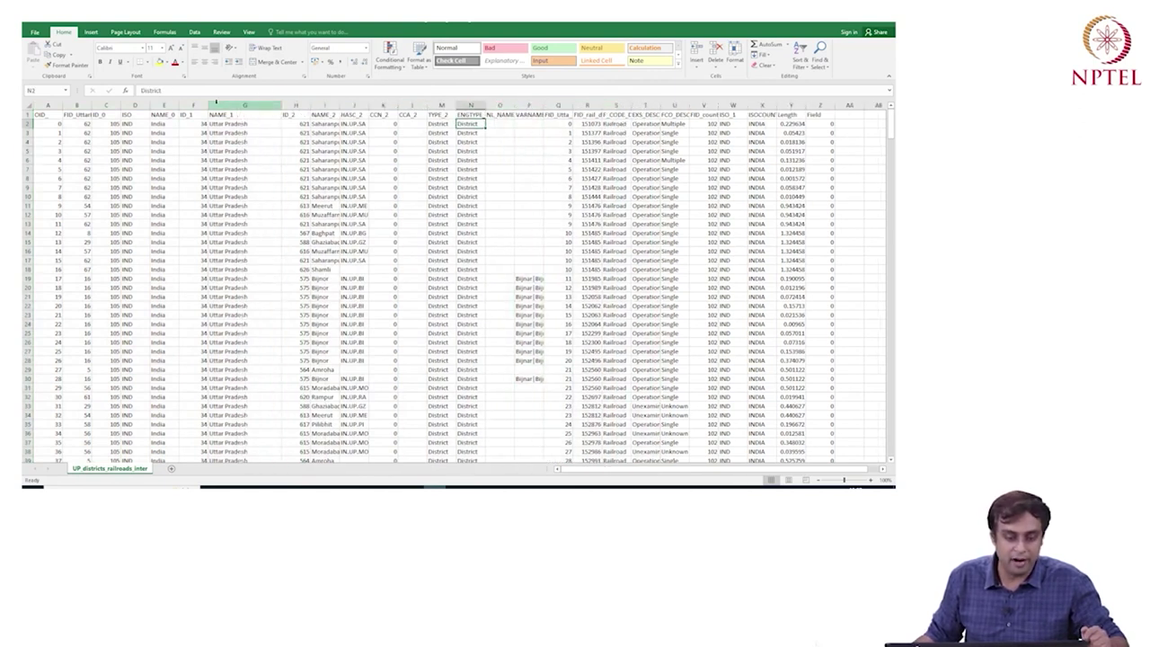
{"action": "left_click_drag", "start_coordinate": [208, 106], "coordinate": [241, 106]}
{"action": "left_click_drag", "start_coordinate": [91, 105], "coordinate": [103, 263]}
{"action": "left_click", "coordinate": [100, 106]}
{"action": "left_click", "coordinate": [103, 123]}
{"action": "left_click", "coordinate": [104, 262]}
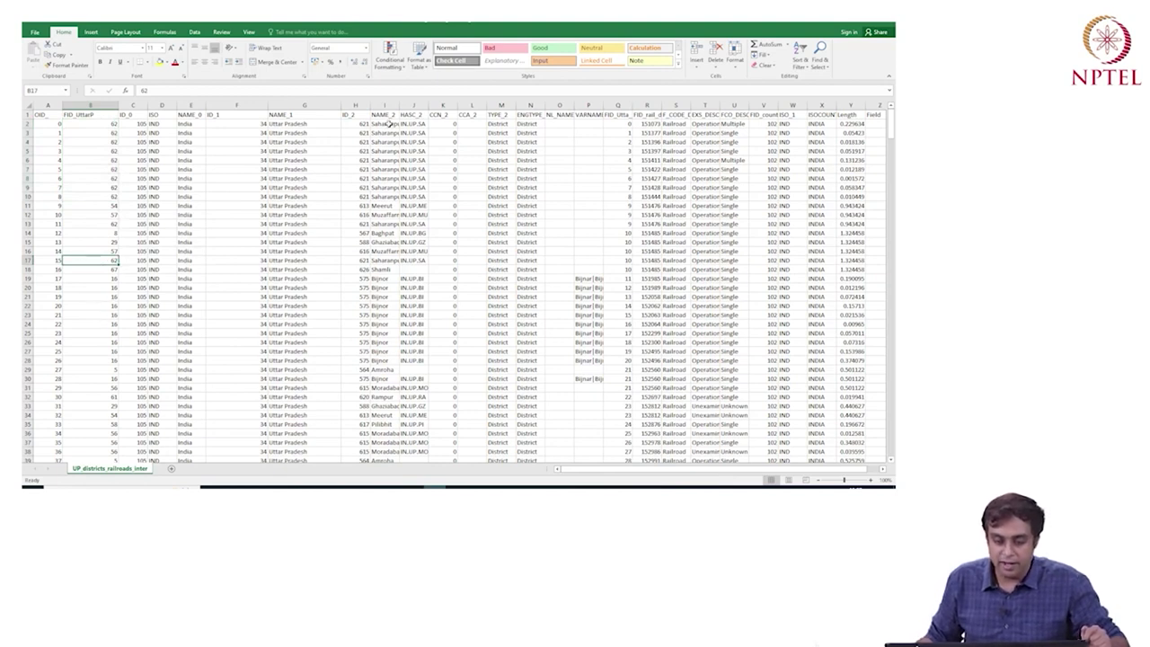
- Fit the NAME_2 and FID_rail_d columns to their contents and check their first values
{"action": "double_click", "coordinate": [397, 106]}
{"action": "left_click_drag", "start_coordinate": [396, 123], "coordinate": [396, 216]}
{"action": "left_click", "coordinate": [395, 197]}
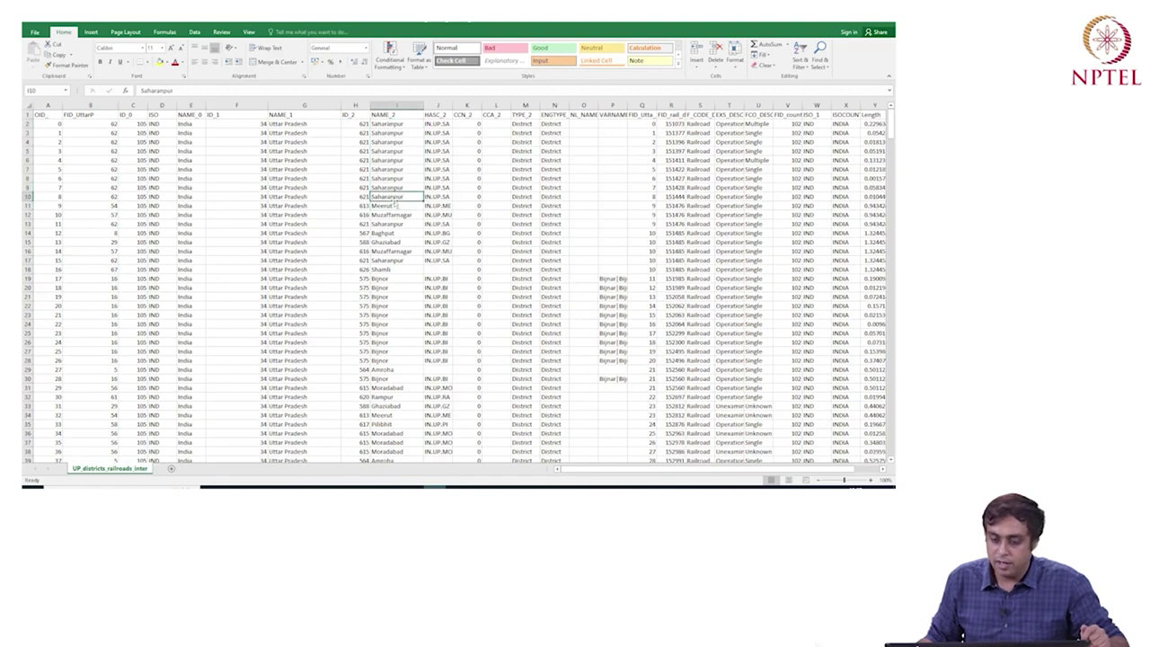
{"action": "double_click", "coordinate": [685, 107]}
{"action": "left_click_drag", "start_coordinate": [680, 123], "coordinate": [680, 187]}
- Widen the Length column and rename its header to "Length (100s kms)"
{"action": "left_click_drag", "start_coordinate": [738, 474], "coordinate": [806, 466]}
{"action": "left_click", "coordinate": [810, 114]}
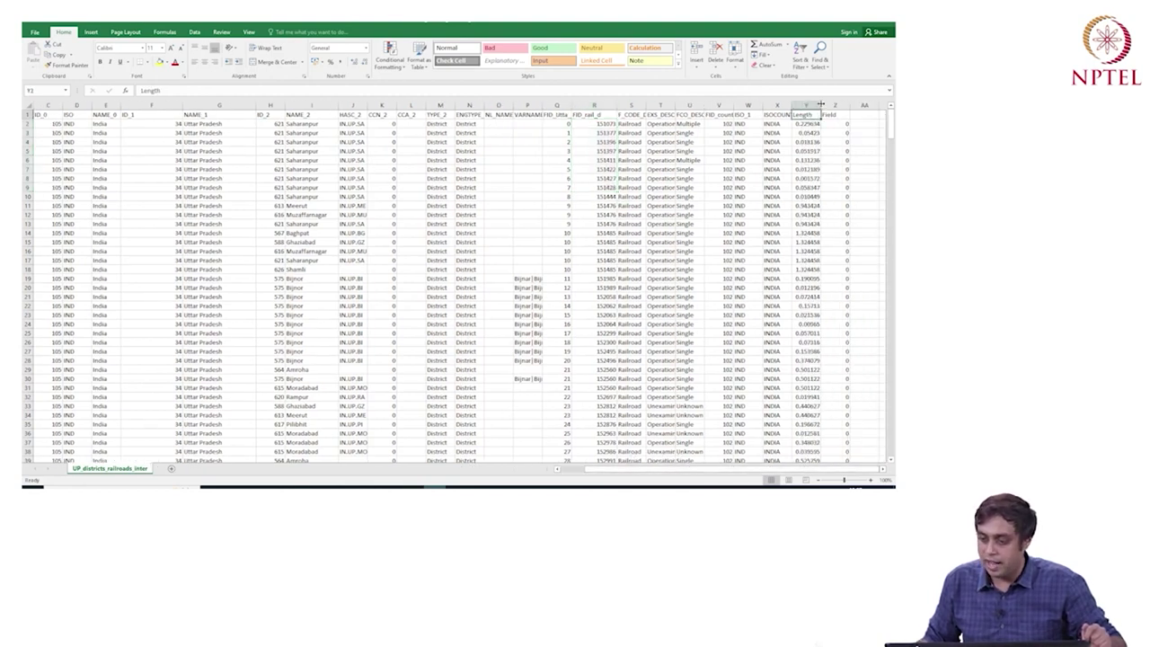
{"action": "double_click", "coordinate": [822, 106]}
{"action": "double_click", "coordinate": [821, 114]}
{"action": "type", "text": "()"}
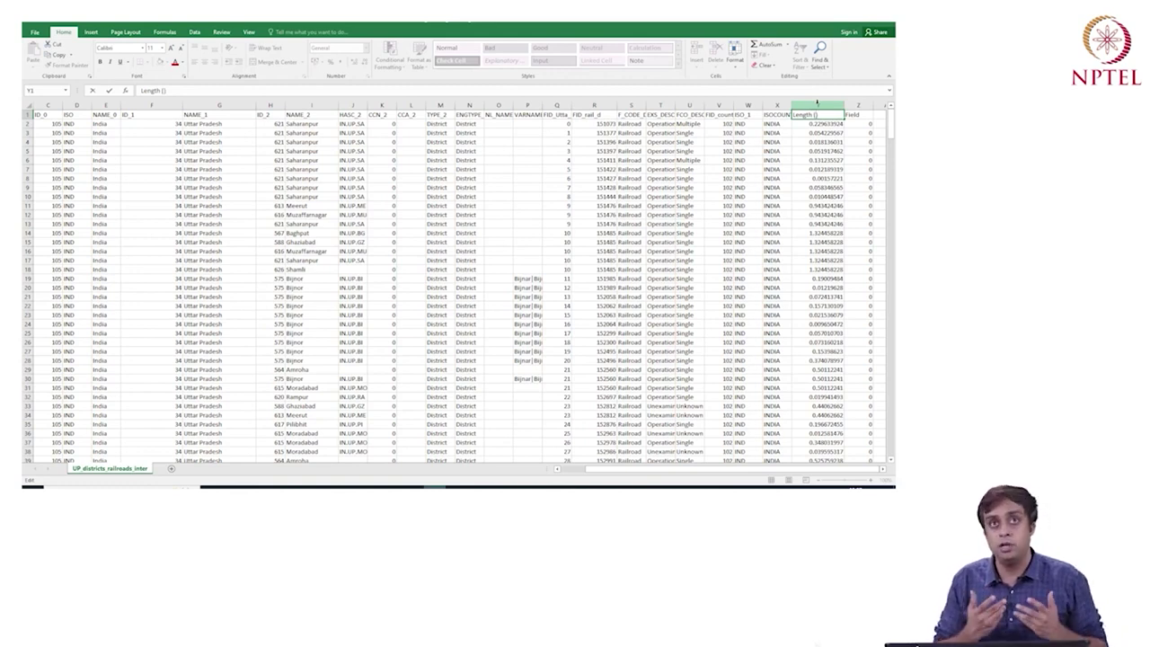
{"action": "type", "text": "100s k"}
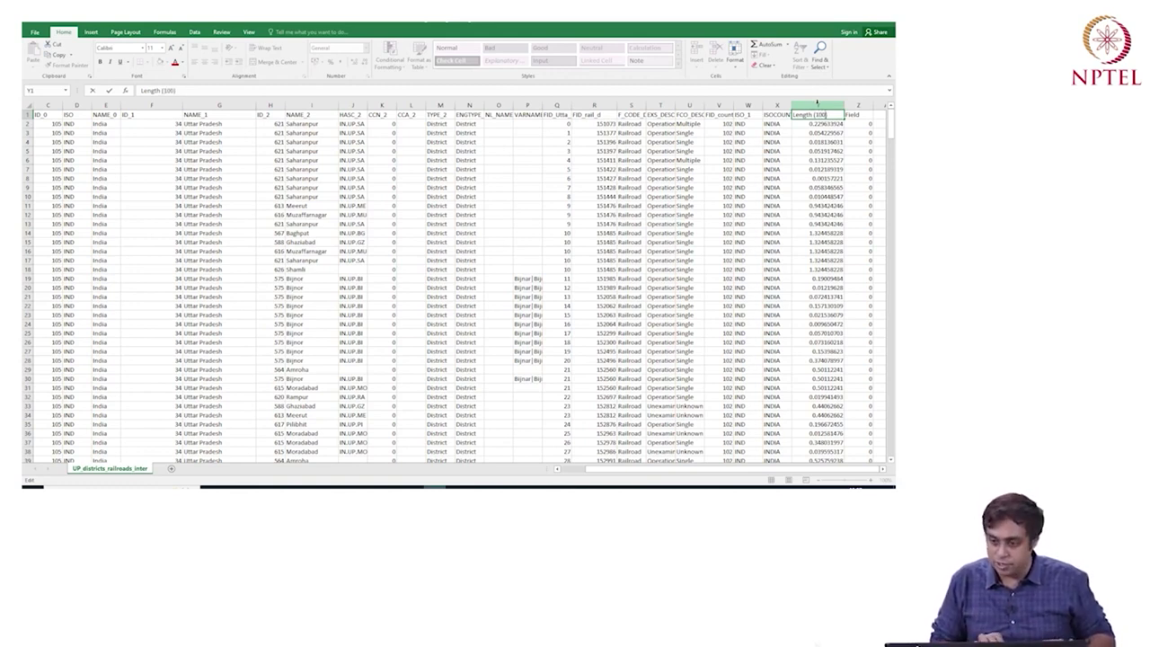
{"action": "type", "text": "ms"}
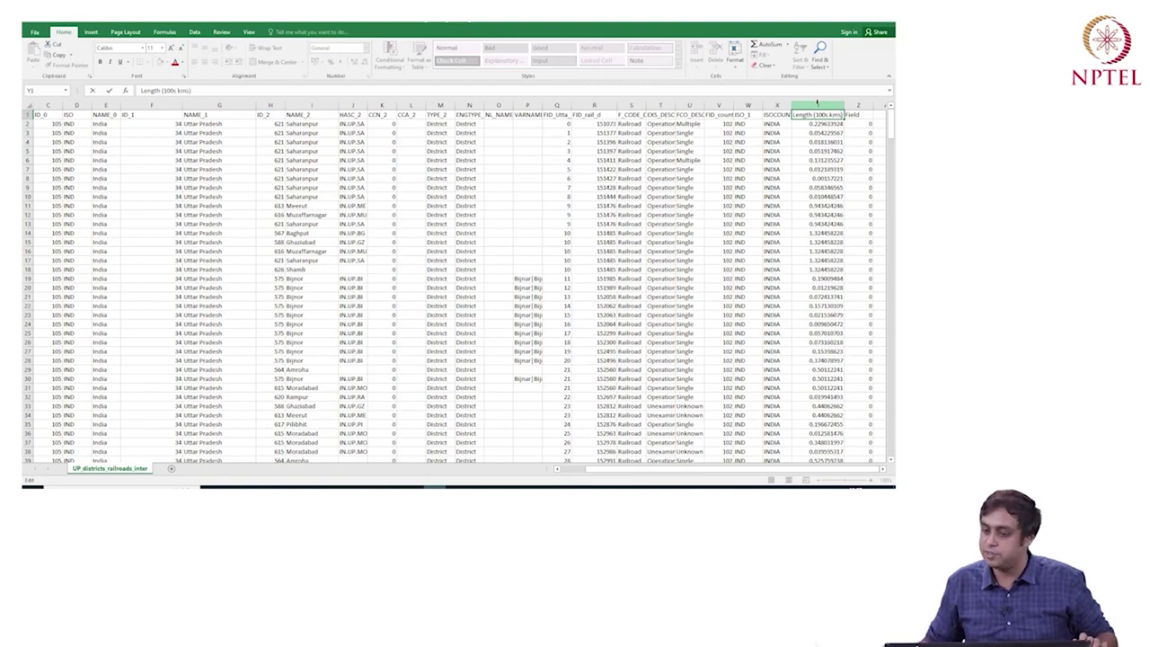
{"action": "left_click", "coordinate": [827, 160]}
{"action": "left_click_drag", "start_coordinate": [848, 105], "coordinate": [856, 105]}
- Start saving a copy of the workbook in the India_Admin_data folder
{"action": "left_click", "coordinate": [34, 31]}
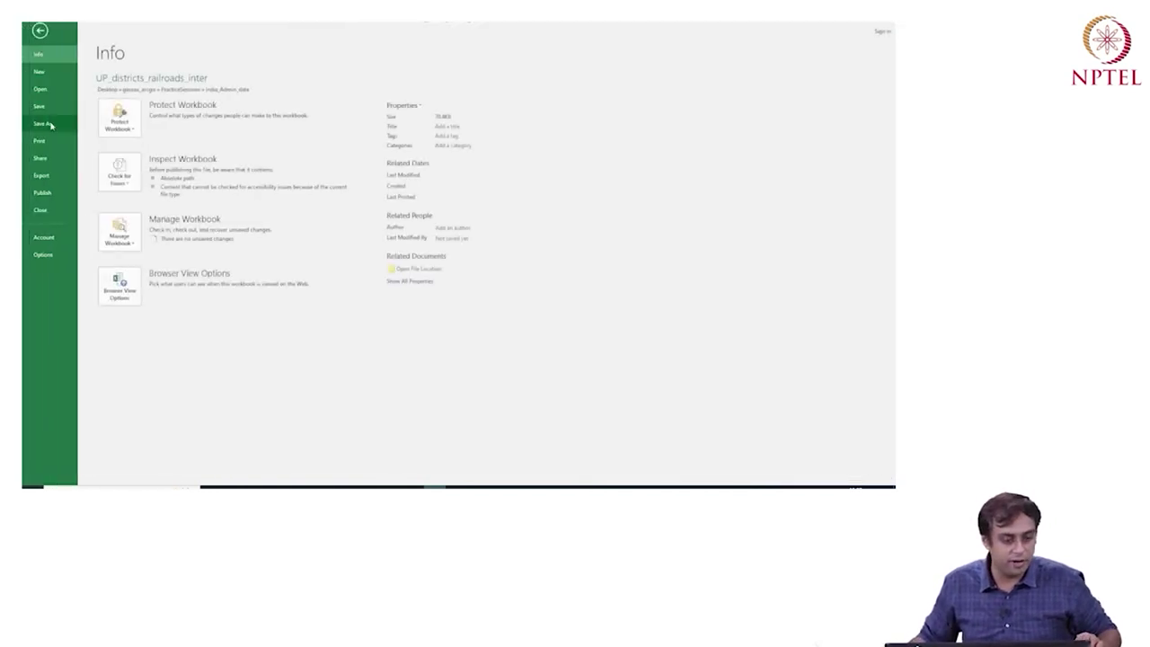
{"action": "left_click", "coordinate": [42, 123]}
{"action": "left_click", "coordinate": [287, 101]}
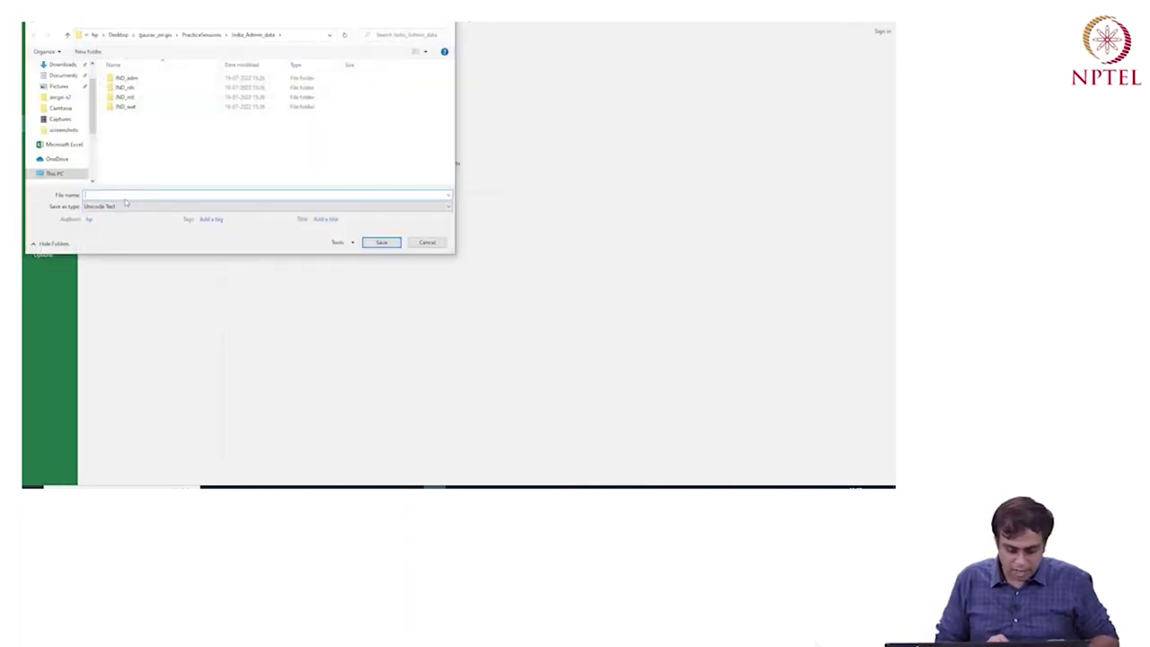
{"action": "type", "text": "CONVERS"}
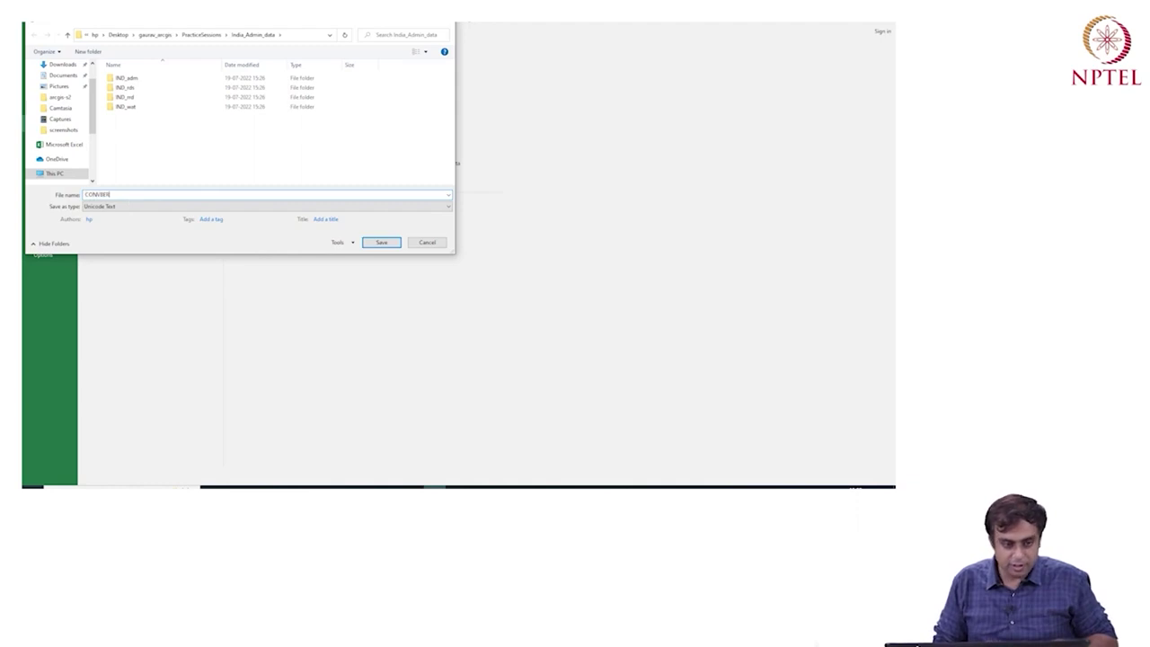
{"action": "key", "text": "BackSpace"}
{"action": "key", "text": "BackSpace"}
{"action": "key", "text": "BackSpace"}
{"action": "key", "text": "BackSpace"}
{"action": "key", "text": "BackSpace"}
{"action": "key", "text": "BackSpace"}
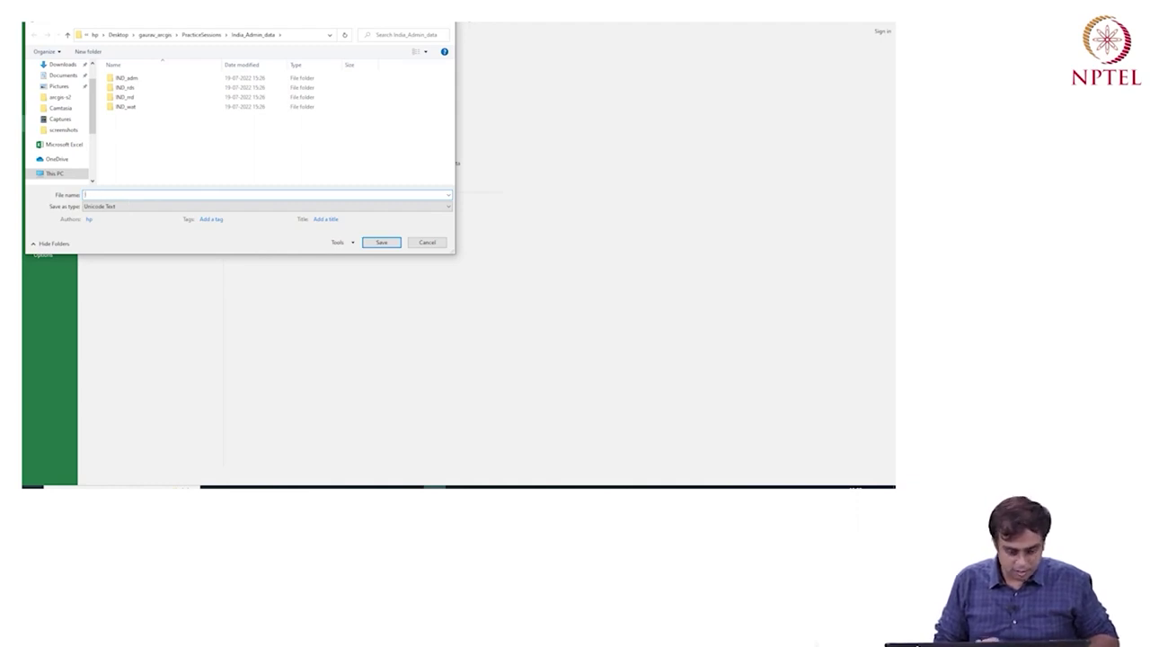
- Name the file ARC_CONVERTED_UP_DISTRICT_RAILROADS and save it as Unicode Text
{"action": "type", "text": "RC_CONVERTED_UP_DI"}
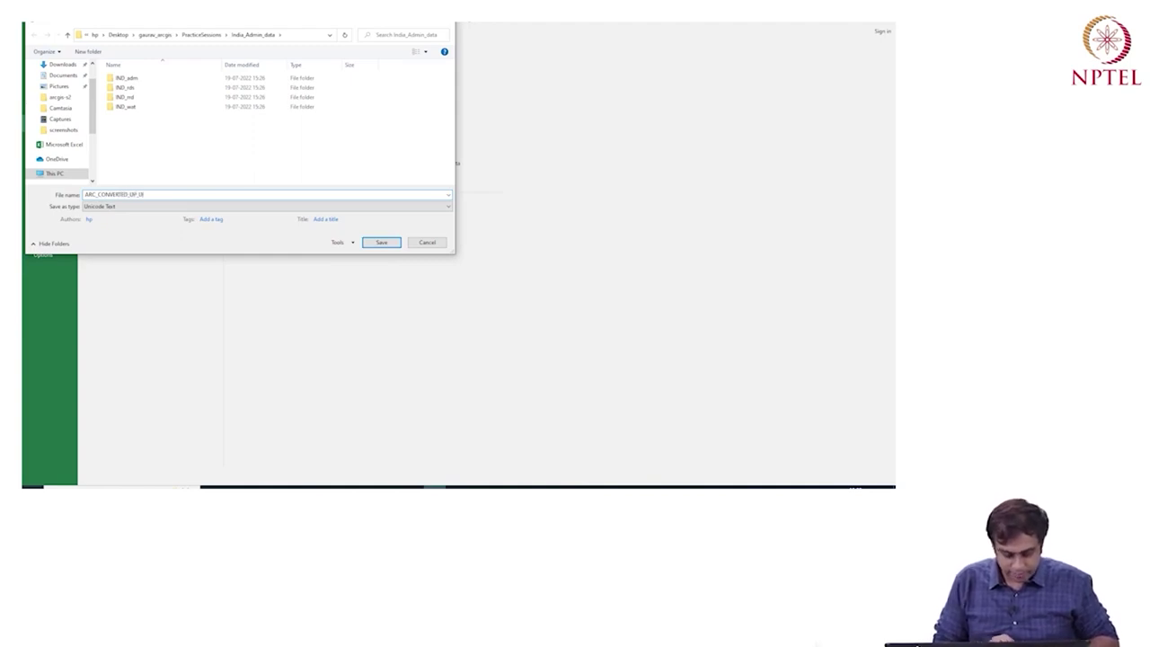
{"action": "type", "text": "STRICT_BAILROADS"}
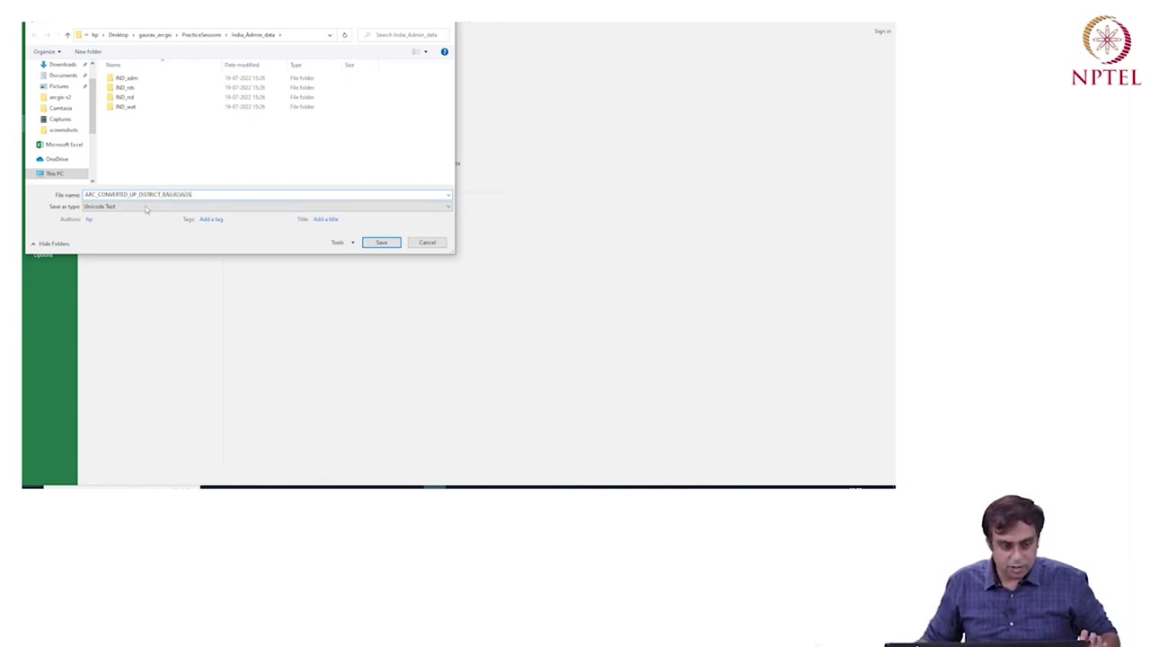
{"action": "left_click", "coordinate": [383, 241]}
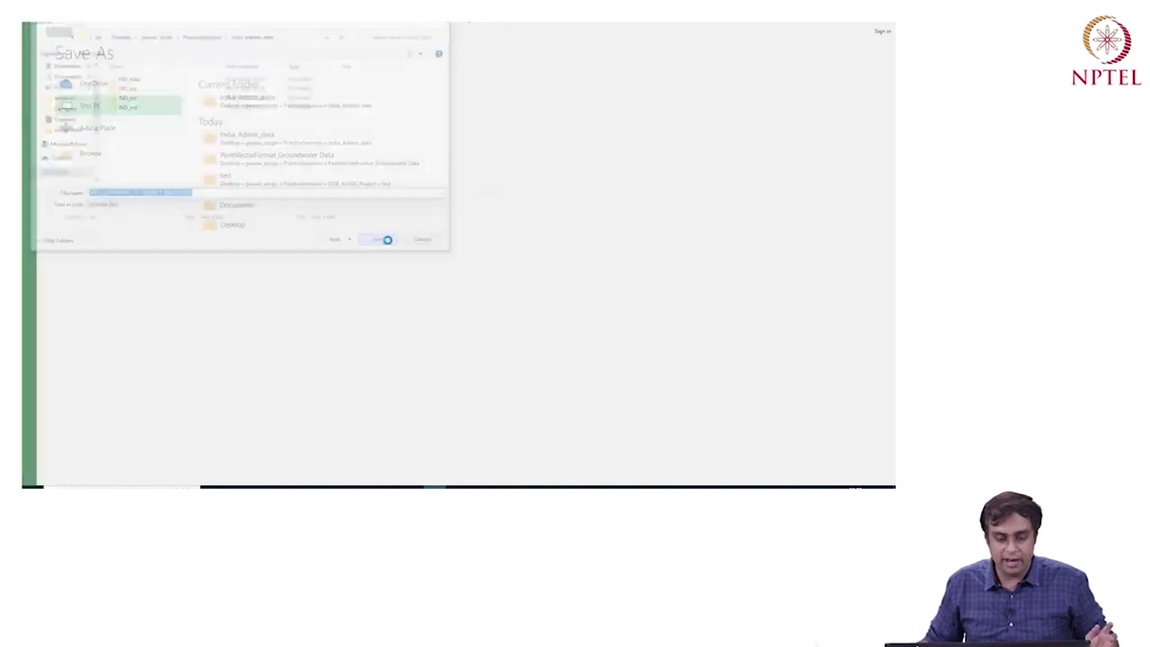
{"action": "left_click", "coordinate": [426, 281]}
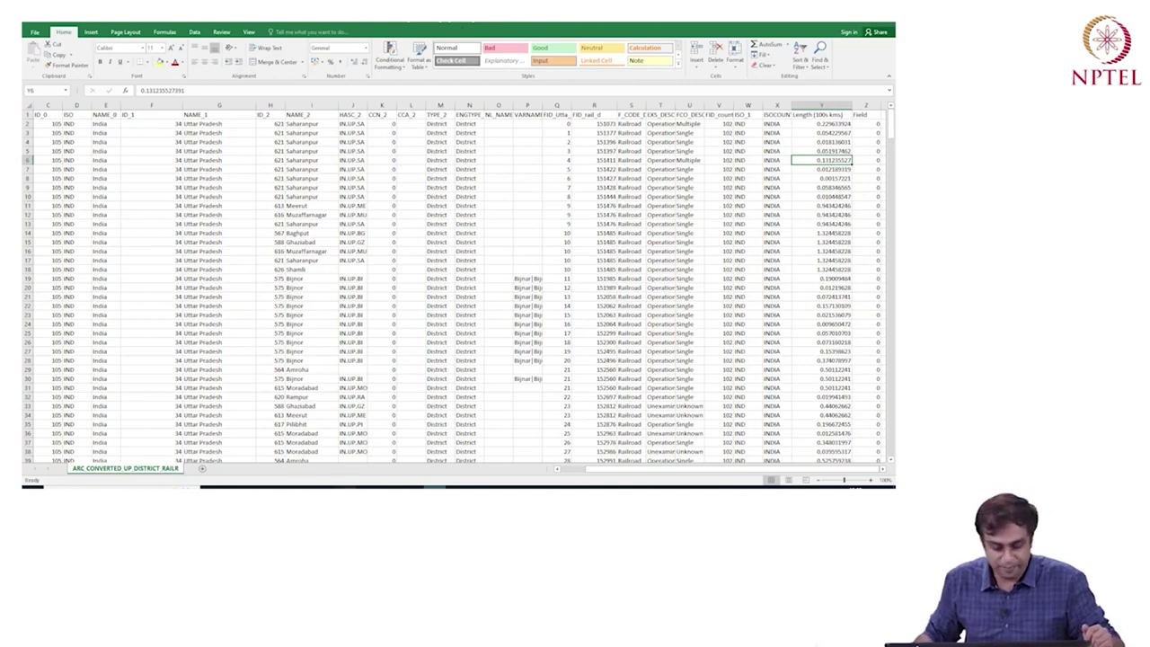
- Switch to ArcGIS Pro and close the attribute view of UP_districts_railroads_intersect_table_2
{"action": "key", "text": "alt+Tab"}
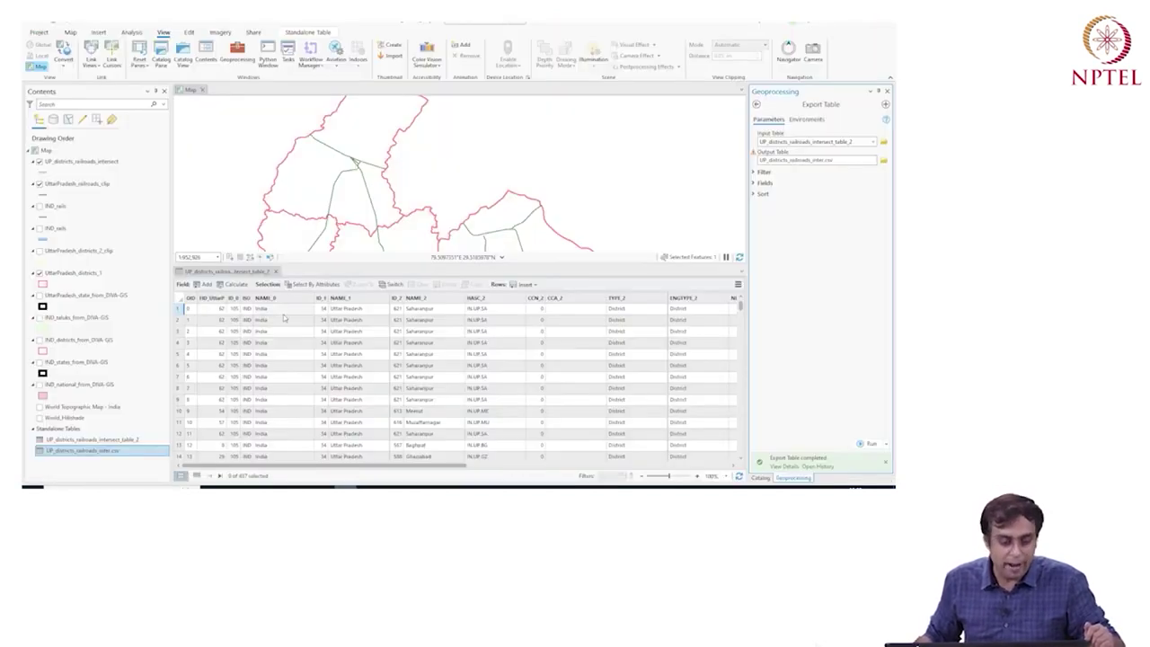
{"action": "left_click", "coordinate": [232, 271]}
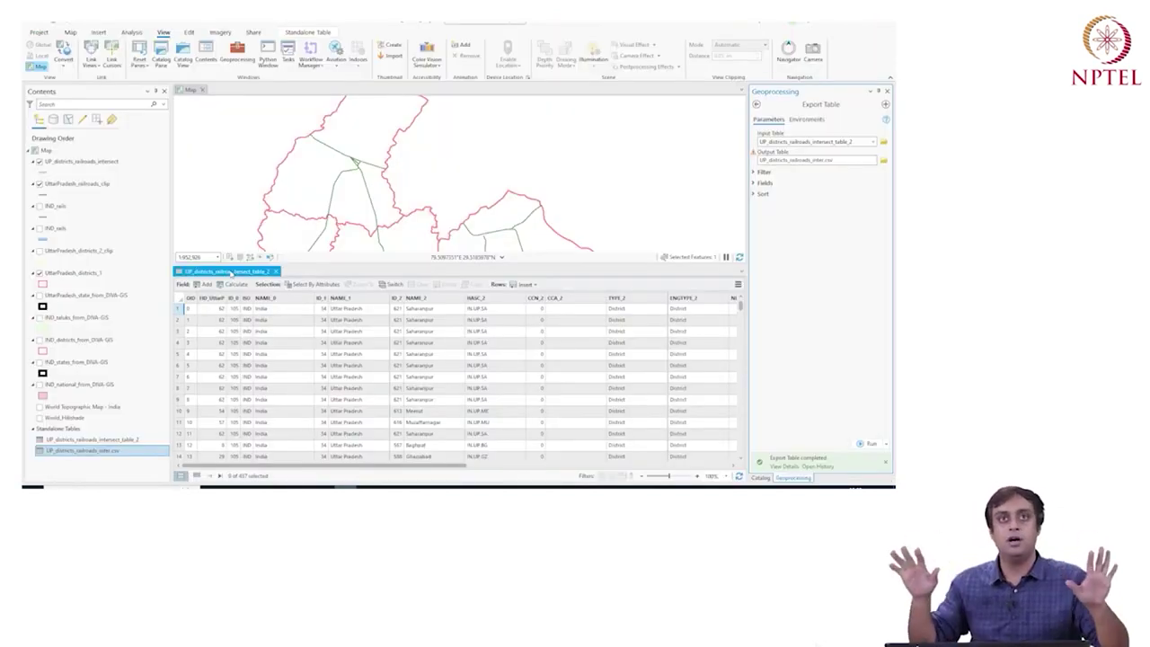
{"action": "left_click", "coordinate": [230, 259]}
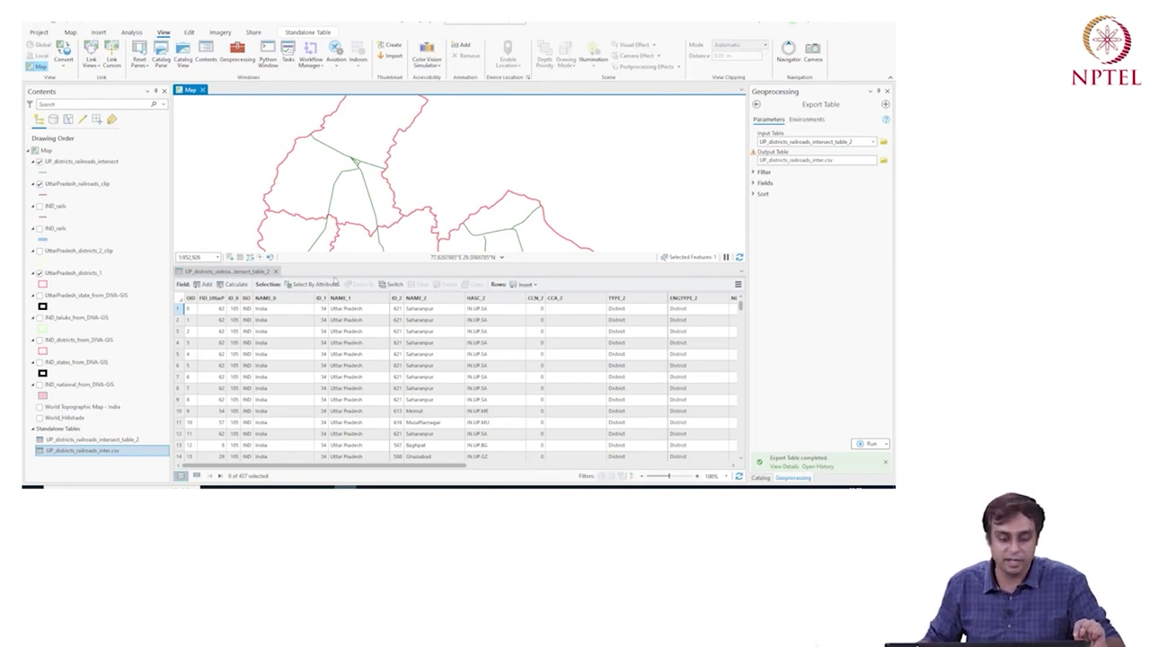
{"action": "left_click", "coordinate": [276, 272]}
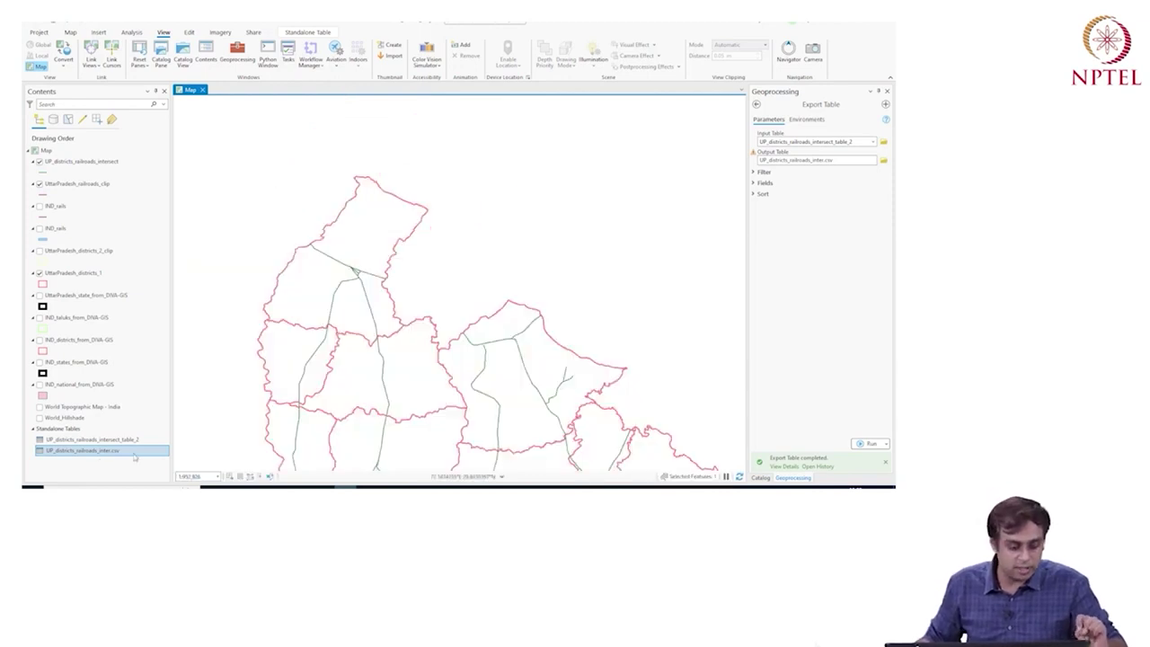
- Remove the UP_districts_railroads_inter.csv standalone table from the map and save the project
{"action": "right_click", "coordinate": [77, 457]}
{"action": "left_click", "coordinate": [129, 186]}
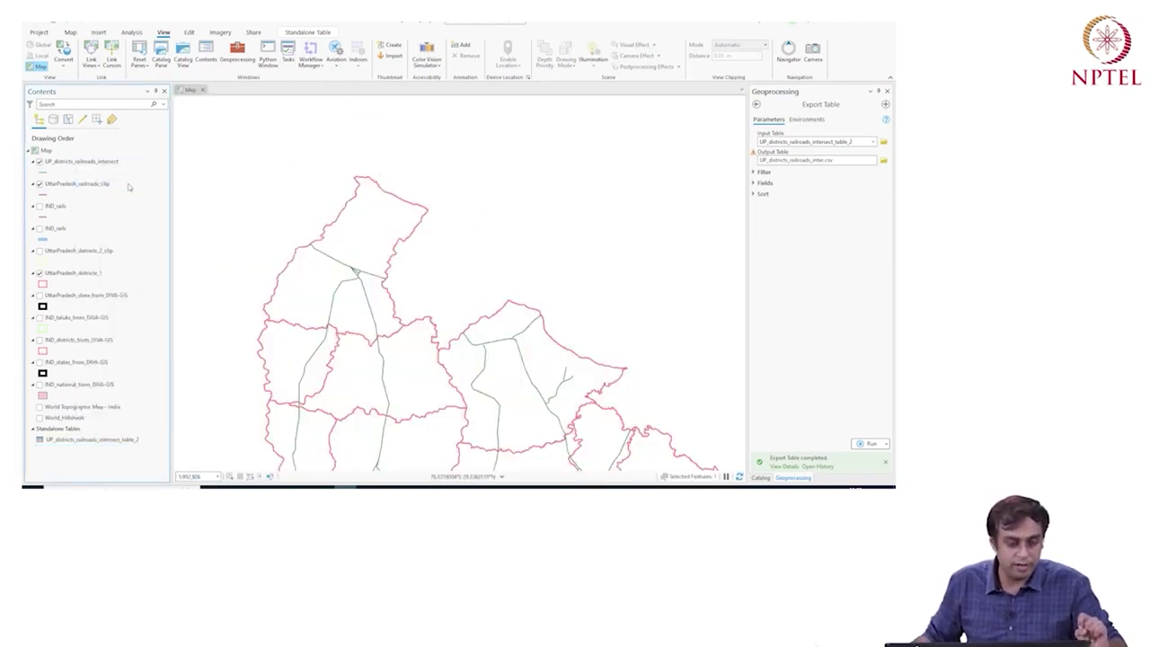
{"action": "key", "text": "ctrl+s"}
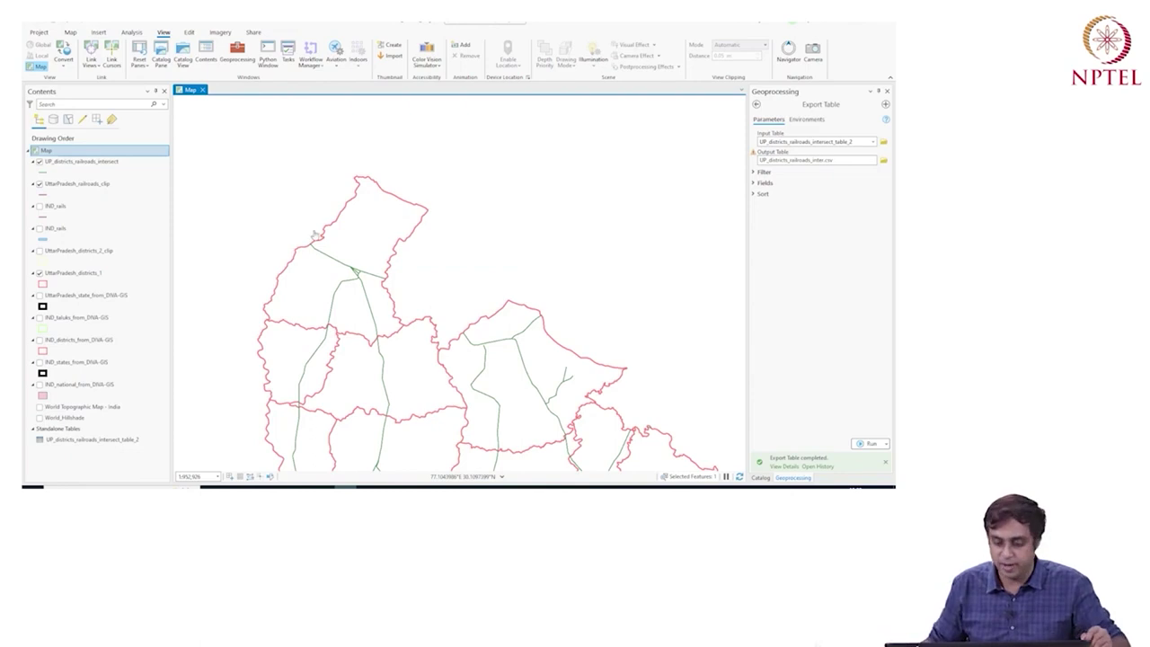
- Zoom the map to the full extent of the UttarPradesh_districts_1 layer and close the Export Table tool
{"action": "right_click", "coordinate": [70, 273]}
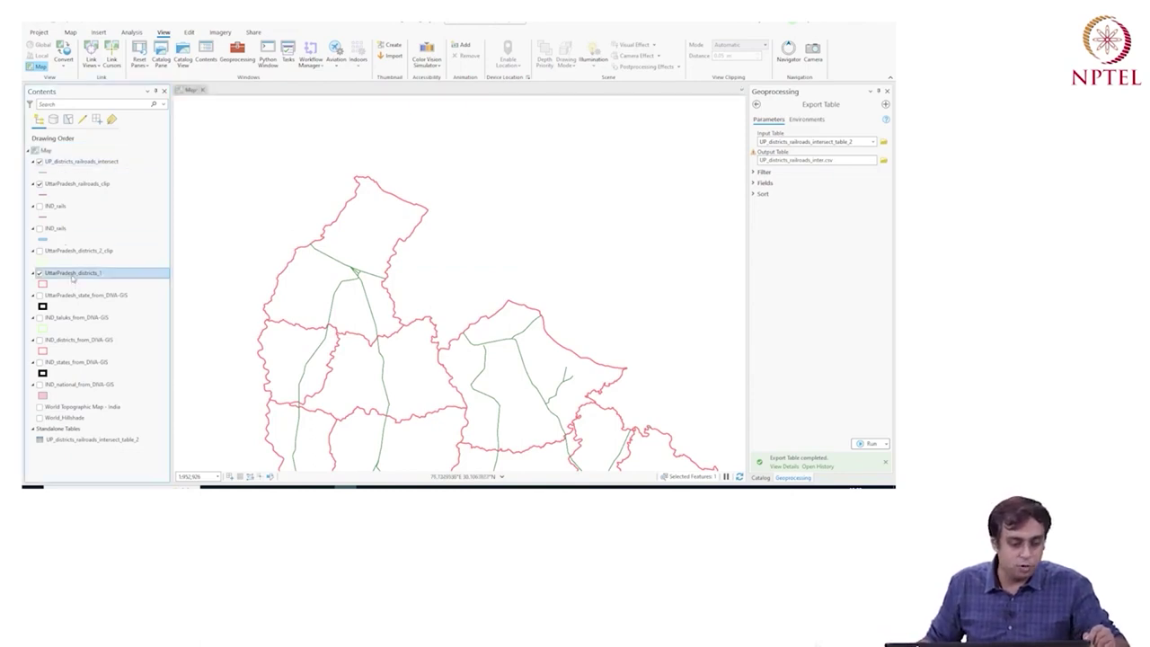
{"action": "left_click", "coordinate": [106, 151]}
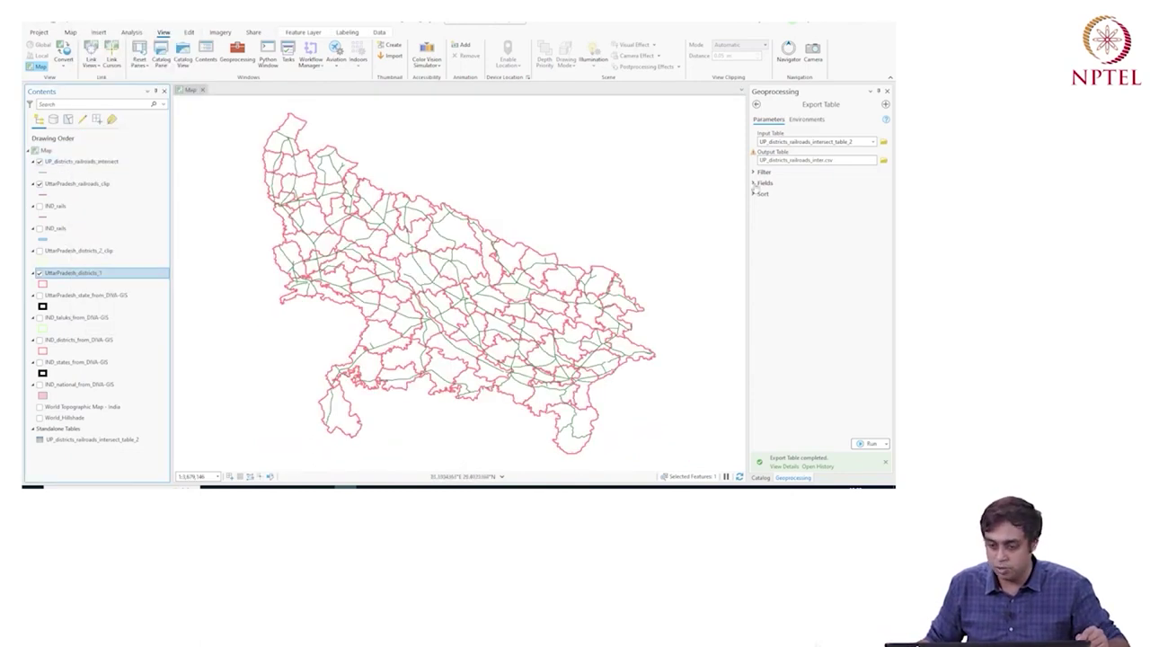
{"action": "left_click", "coordinate": [887, 91]}
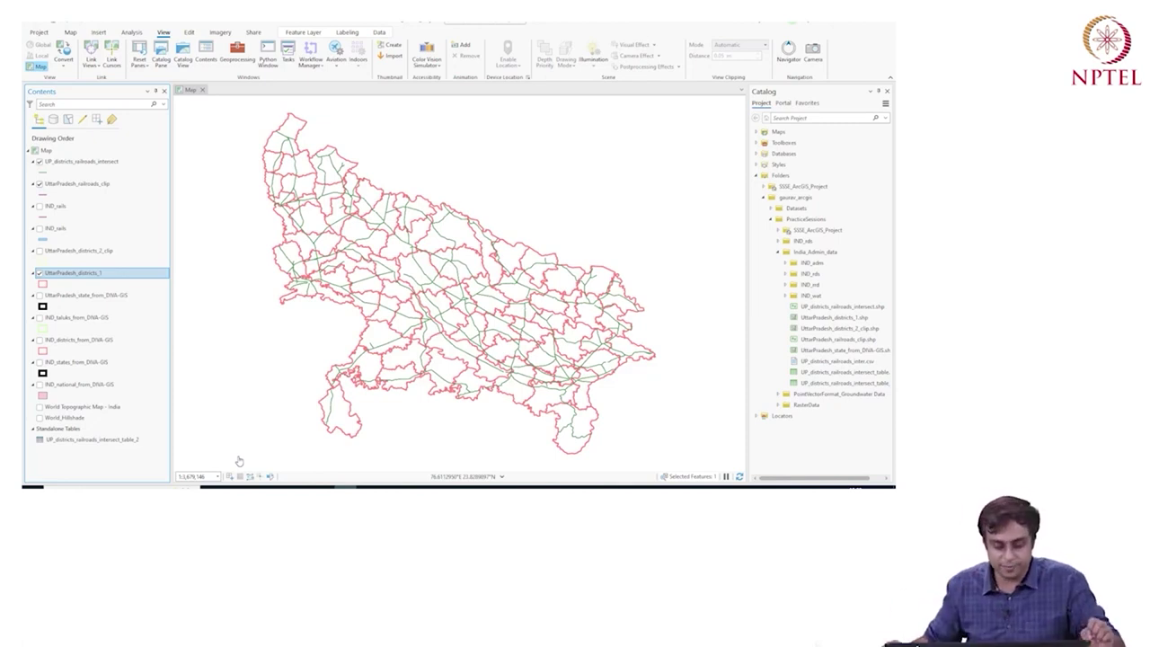
- Switch to the web browser and point out the "india wris" search on the Google results page
{"action": "key", "text": "alt+Tab"}
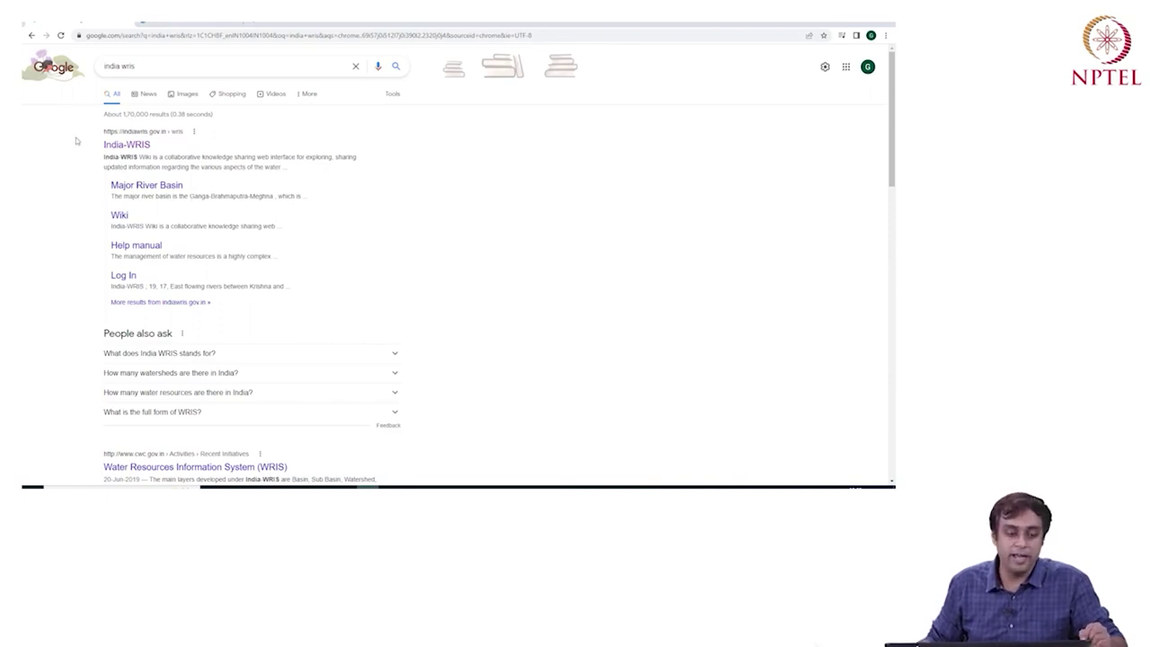
{"action": "triple_click", "coordinate": [149, 66]}
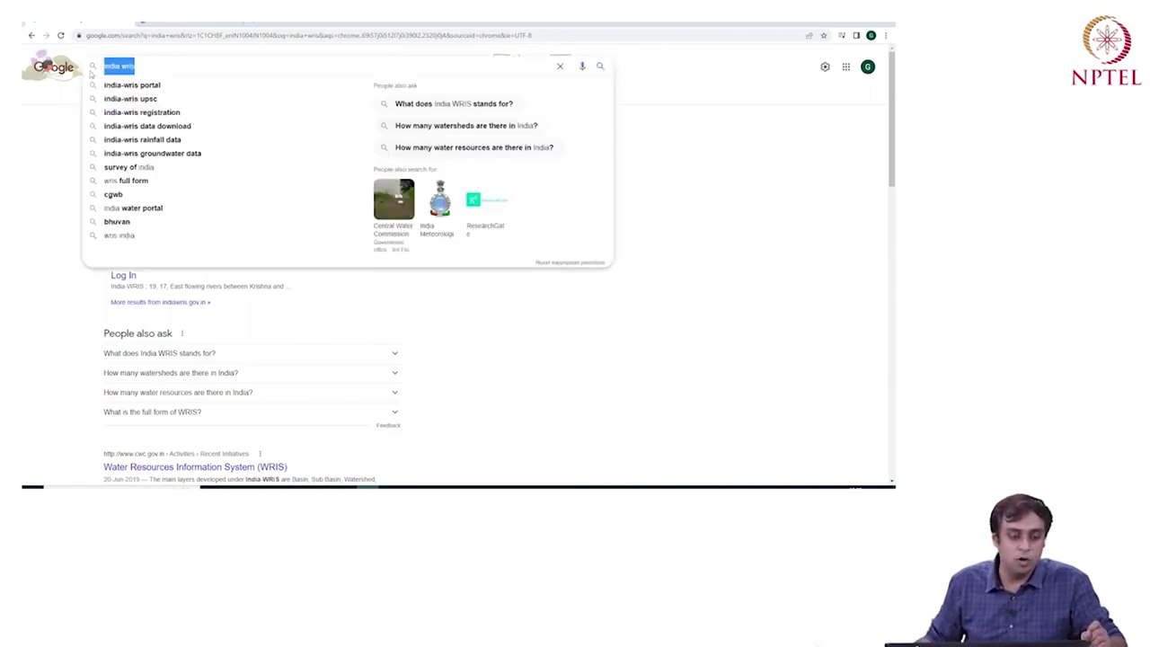
{"action": "left_click", "coordinate": [51, 159]}
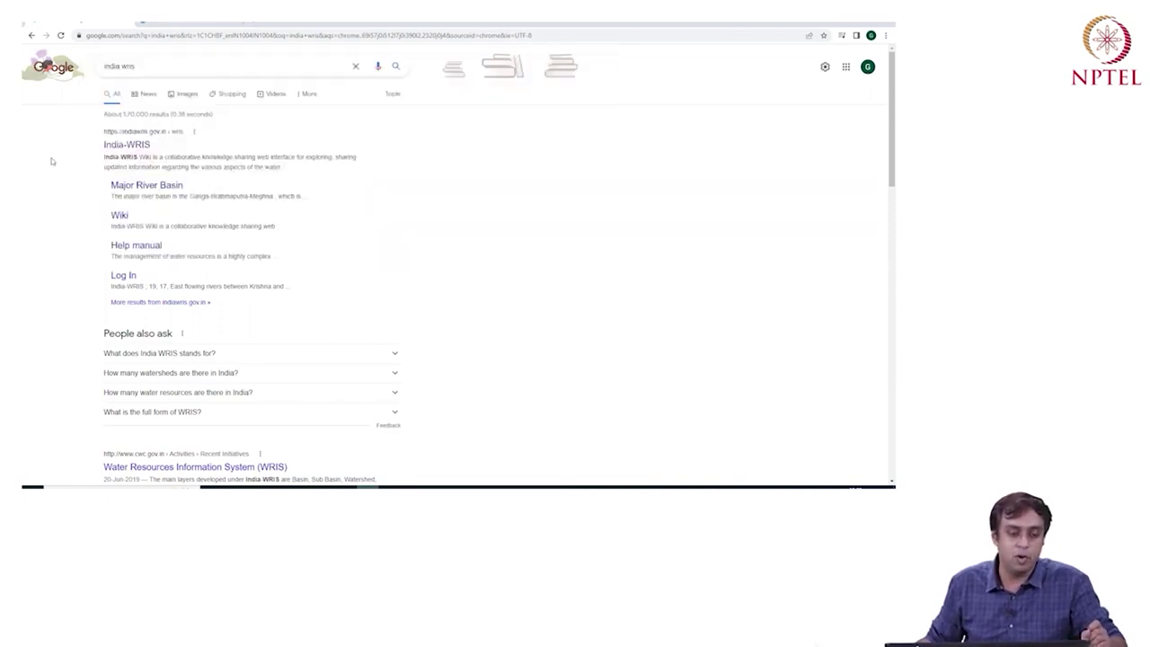
- Open India-WRIS from the search results and set the Ground Water timestep to Season
{"action": "left_click", "coordinate": [135, 145]}
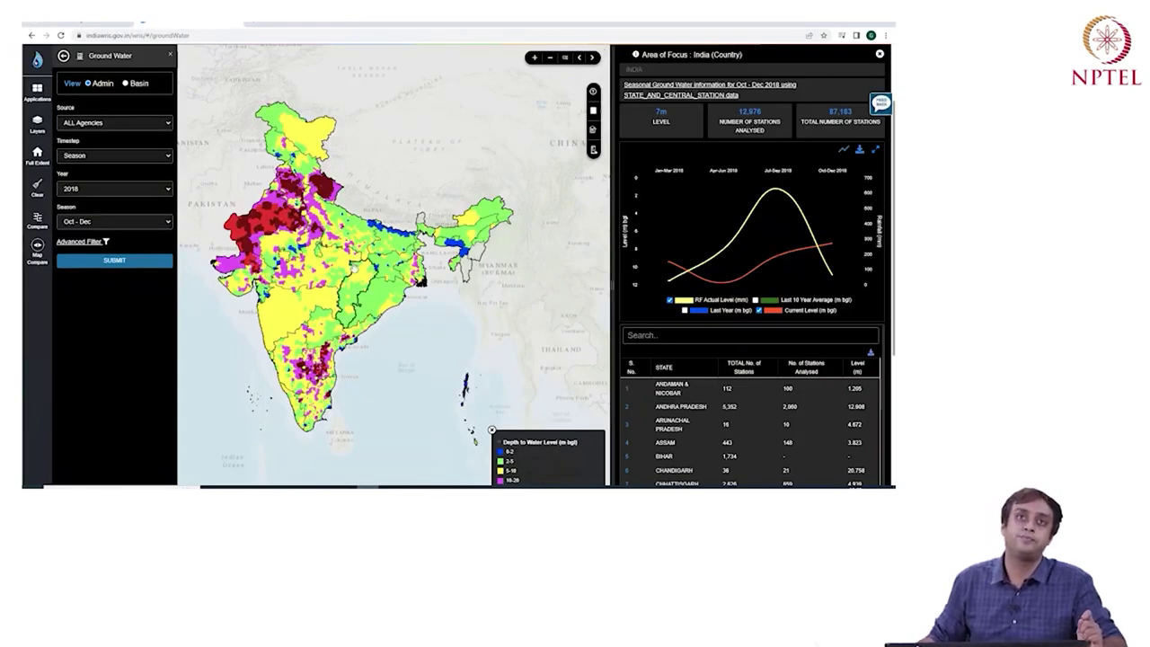
{"action": "left_click", "coordinate": [162, 129]}
{"action": "left_click", "coordinate": [149, 160]}
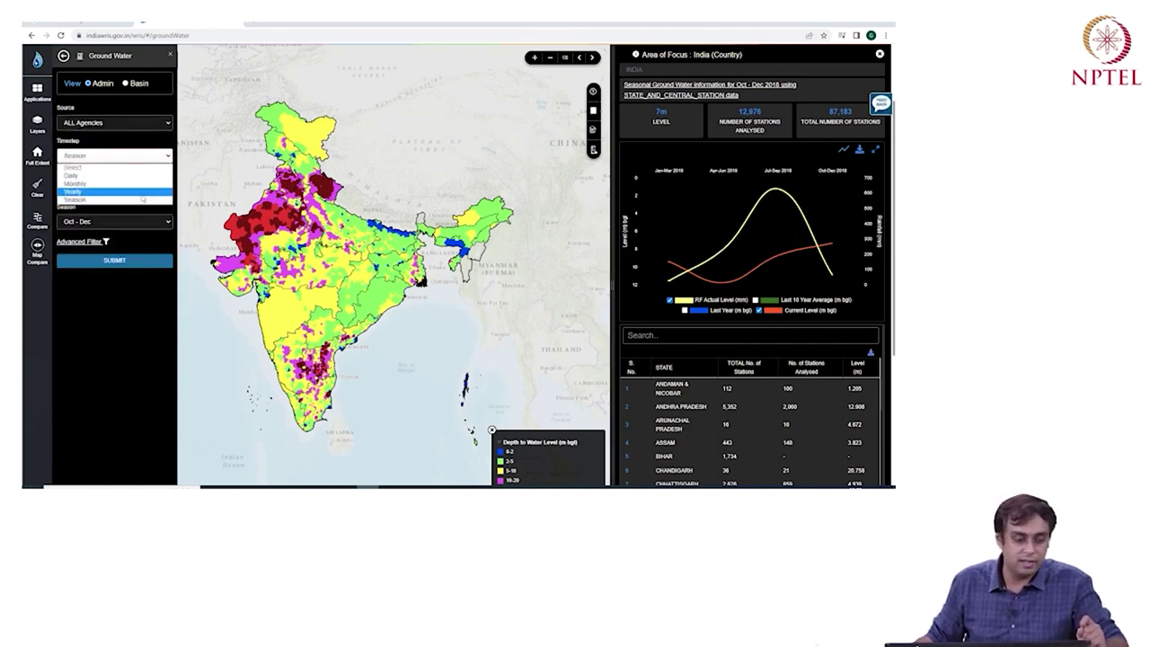
{"action": "left_click", "coordinate": [141, 200]}
- Set the Ground Water filter's year to 1998 and its season to July - Sep
{"action": "left_click", "coordinate": [148, 189]}
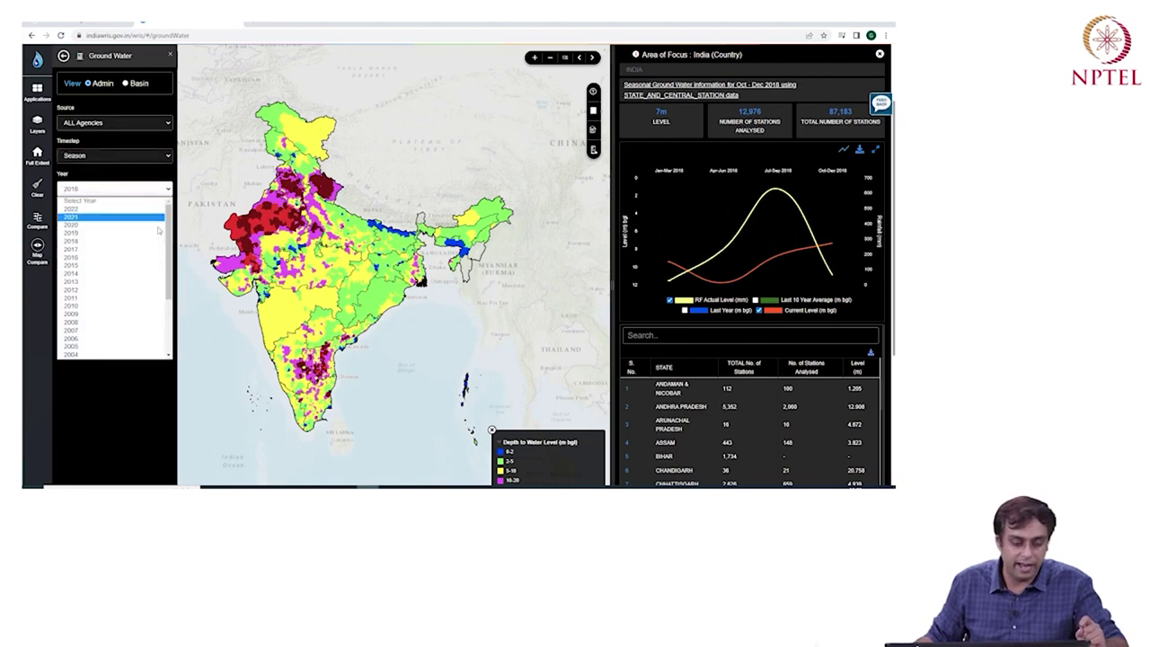
{"action": "scroll", "coordinate": [167, 269], "scroll_direction": "down", "scroll_amount": 4}
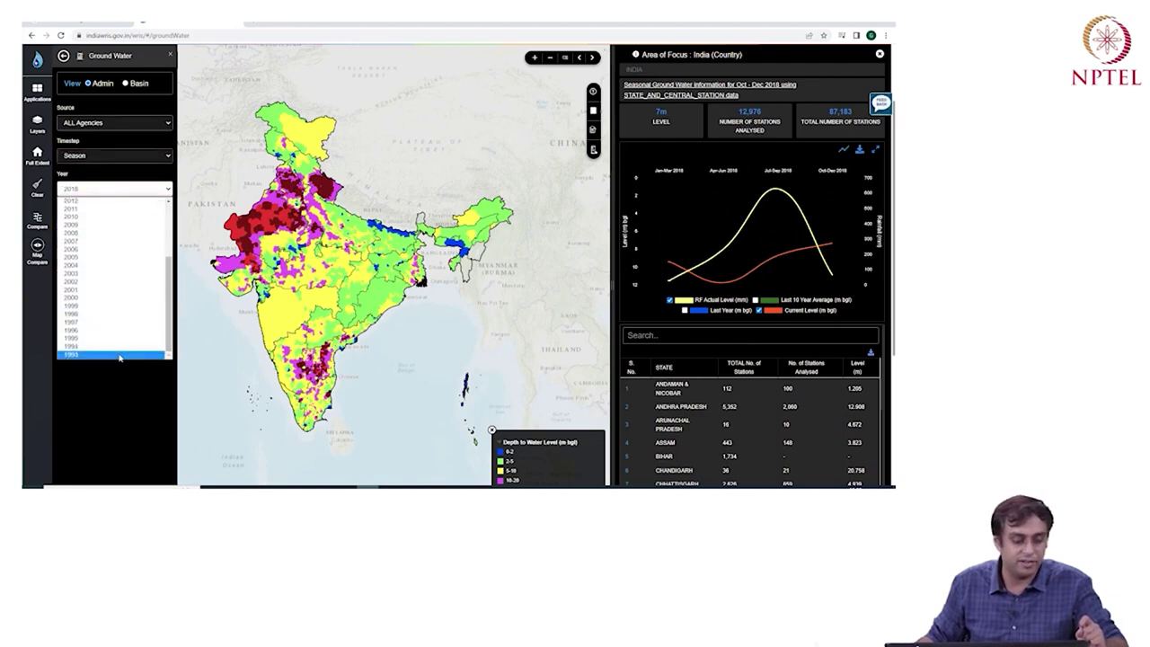
{"action": "scroll", "coordinate": [167, 345], "scroll_direction": "up", "scroll_amount": 4}
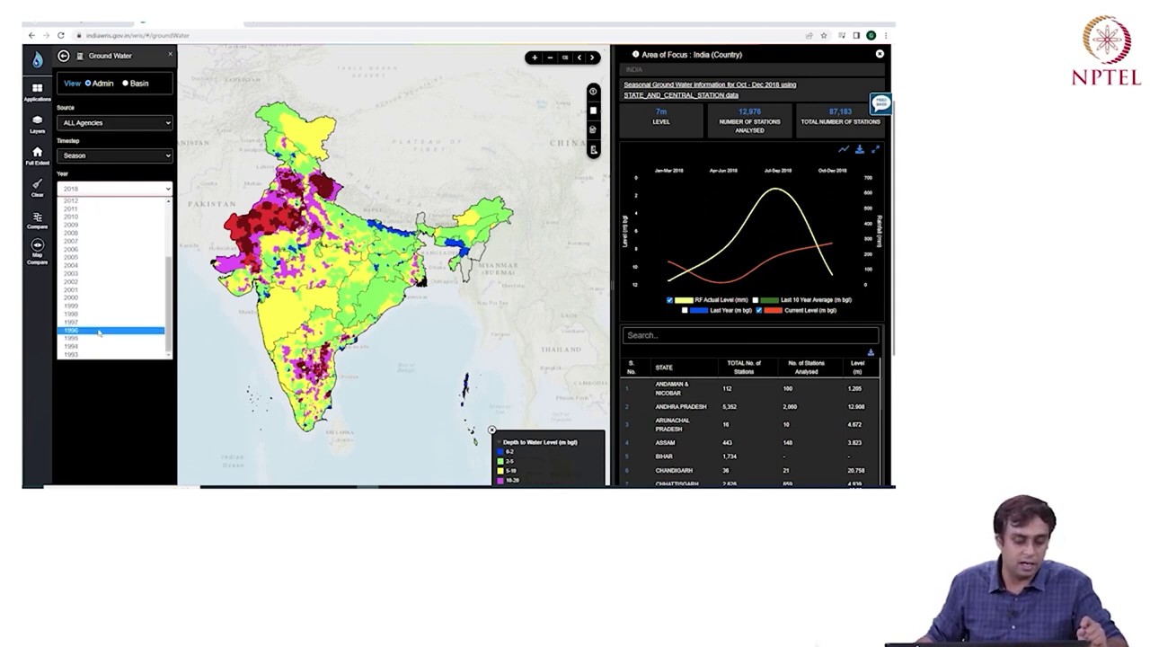
{"action": "left_click", "coordinate": [97, 319]}
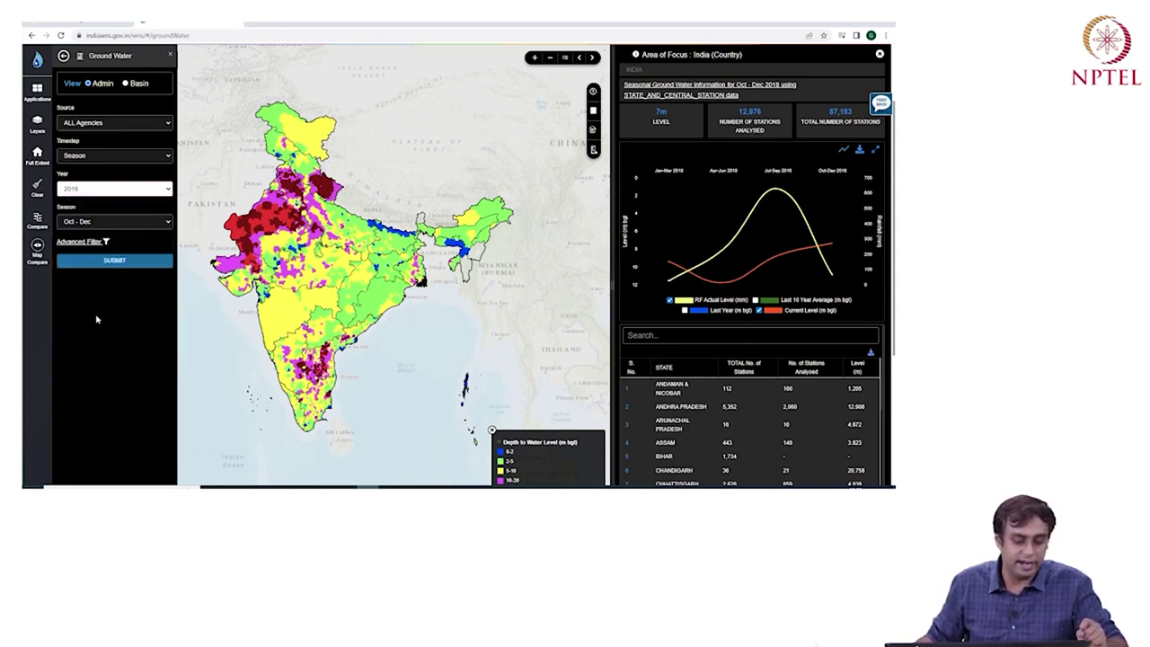
{"action": "left_click", "coordinate": [165, 225]}
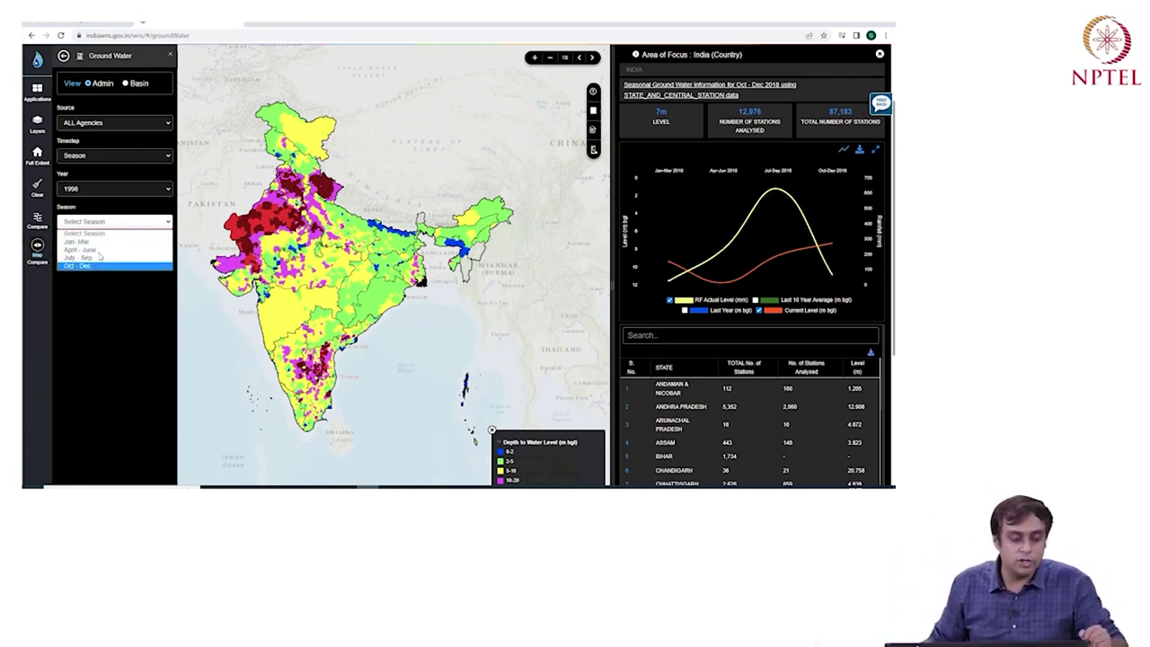
{"action": "left_click", "coordinate": [108, 262]}
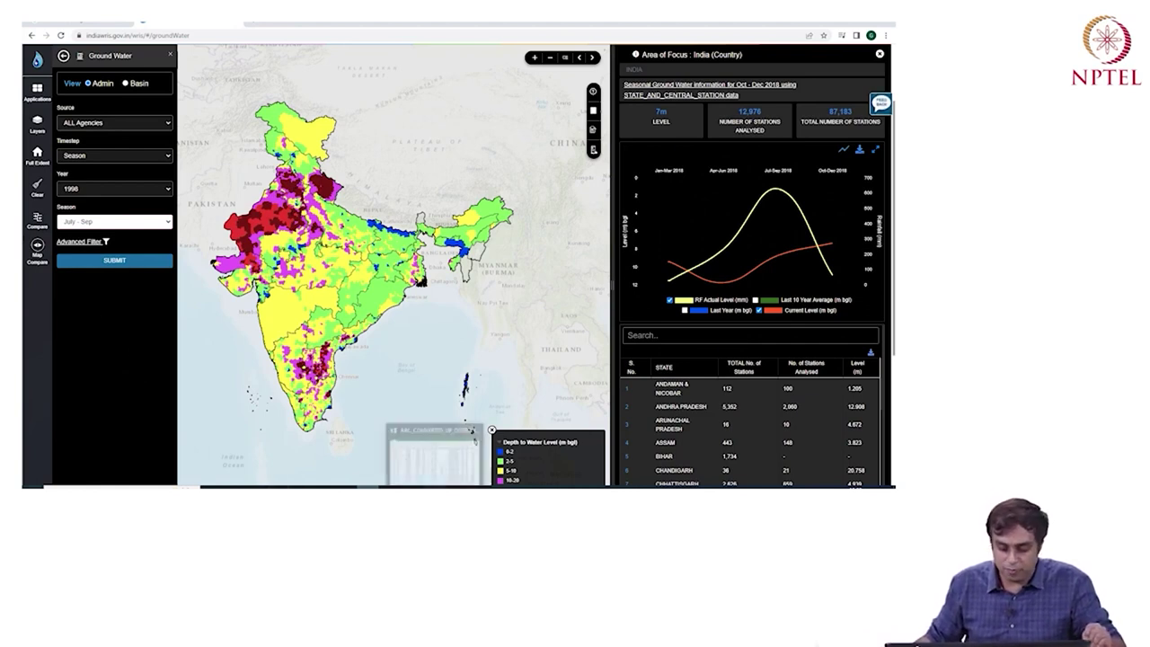
- Try to close the Excel window holding the railroads table, and switch to the India_Admin_data folder in File Explorer
{"action": "right_click", "coordinate": [436, 487]}
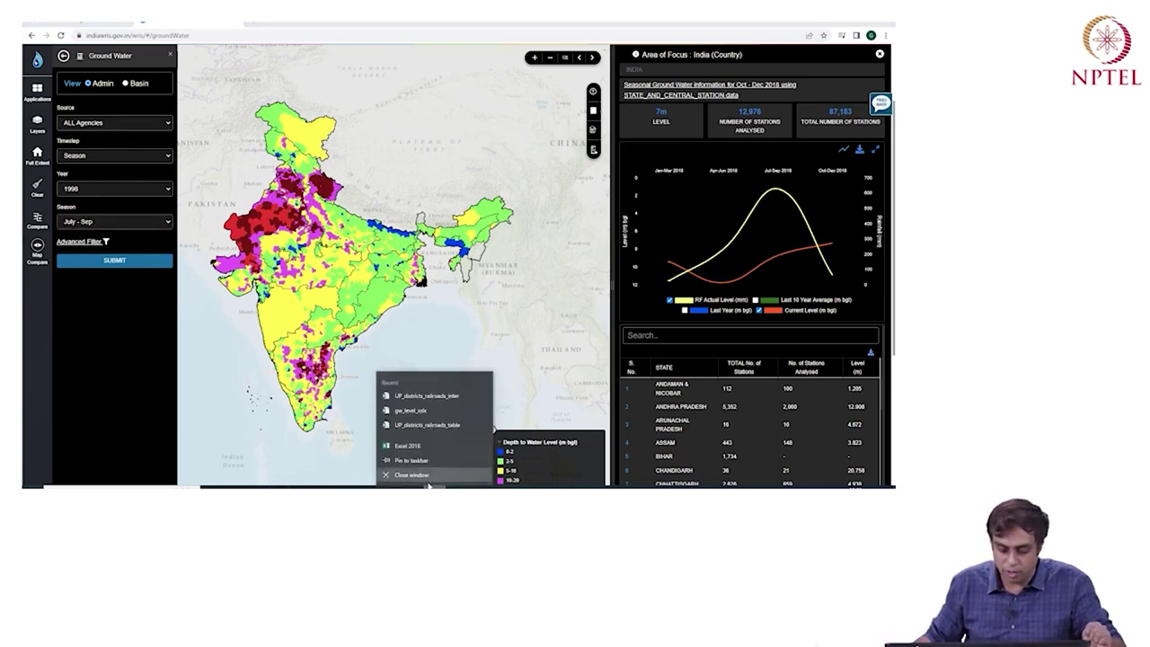
{"action": "left_click", "coordinate": [436, 477]}
{"action": "key", "text": "n"}
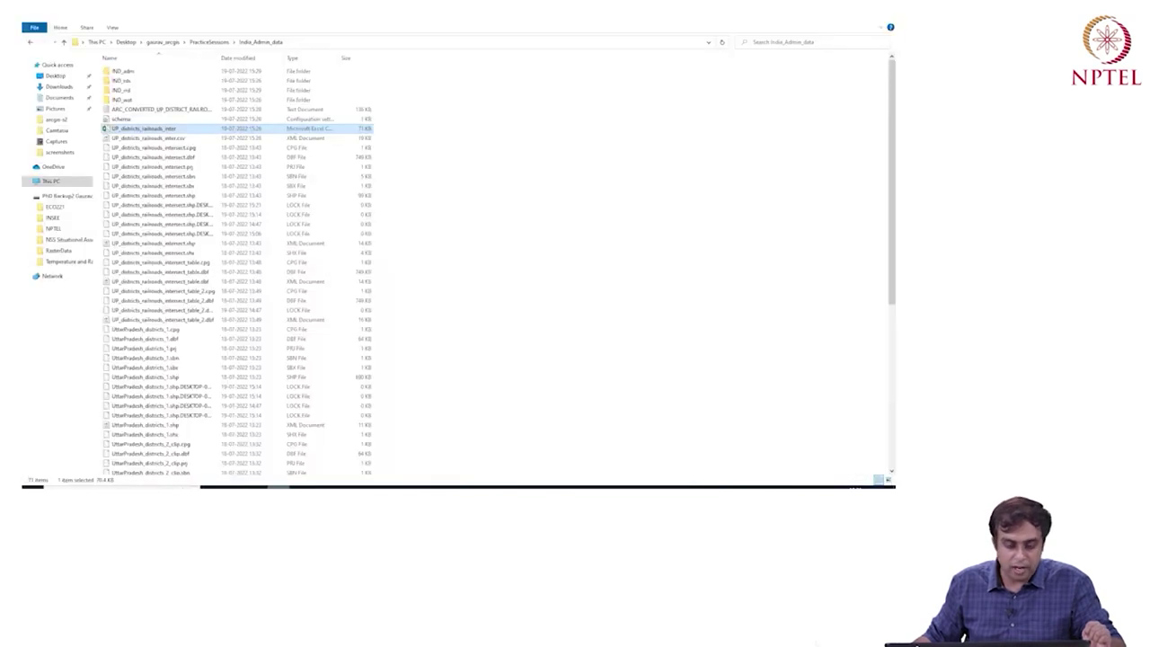
- Open the gw_level .xlsx workbook from PracticeSessions' PointVectorFormat_Groundwater Data folder, cancelling the save and close prompts for ARC_CONVERTED_UP_DISTRICT_RAILROADS.txt
{"action": "left_click", "coordinate": [209, 42]}
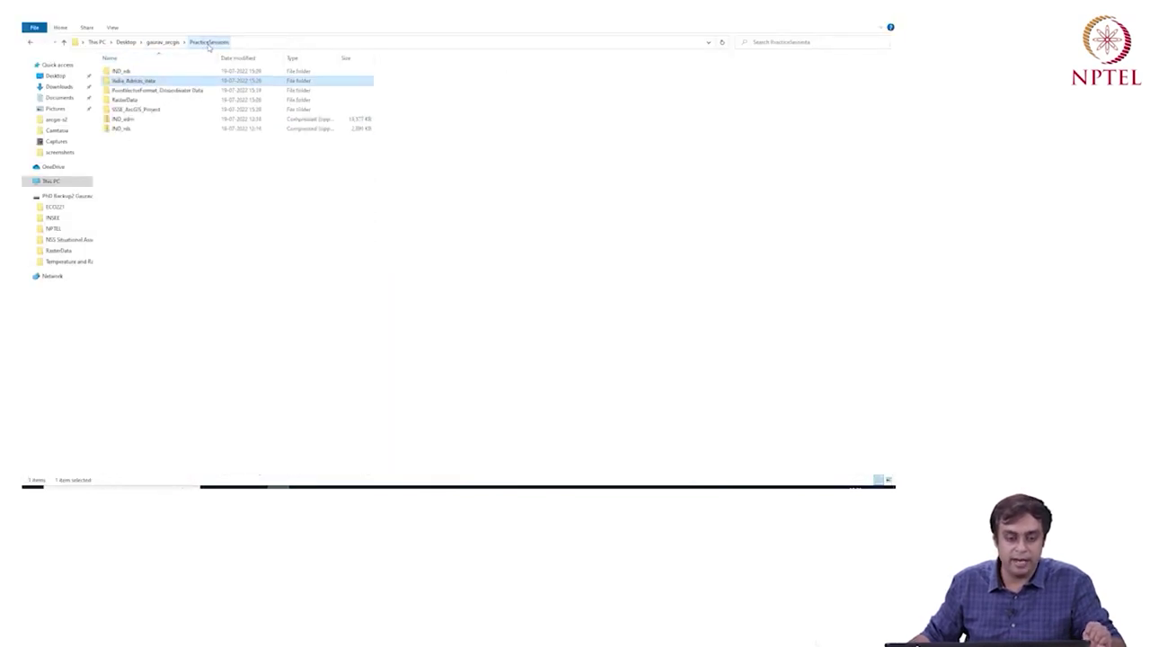
{"action": "double_click", "coordinate": [166, 91]}
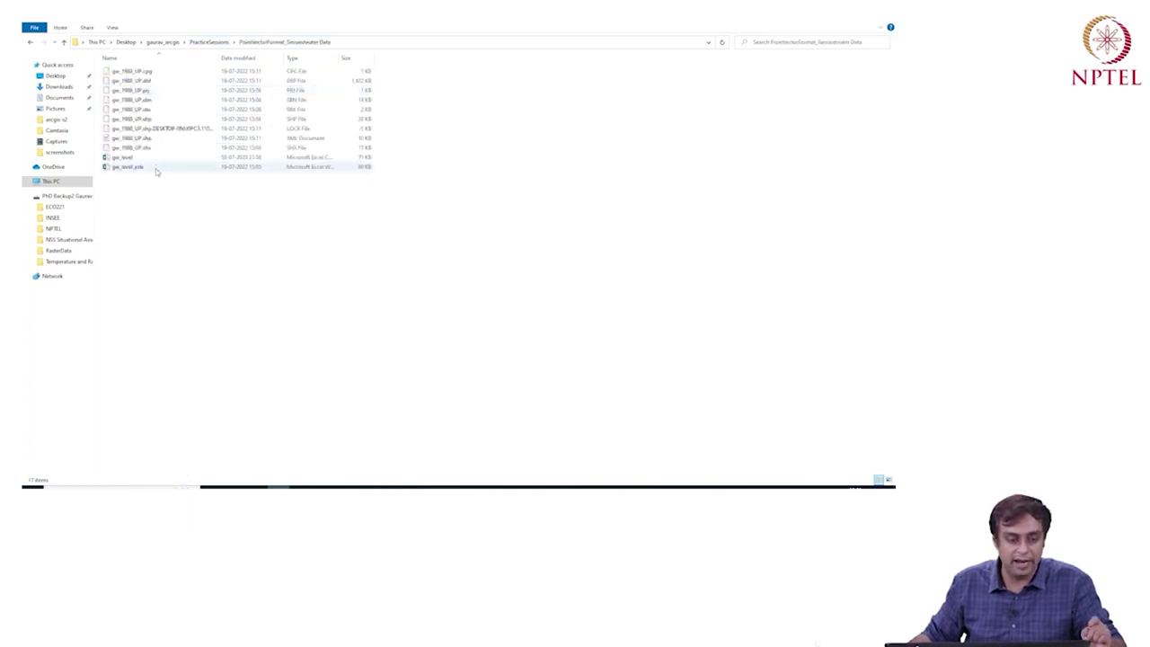
{"action": "double_click", "coordinate": [154, 166]}
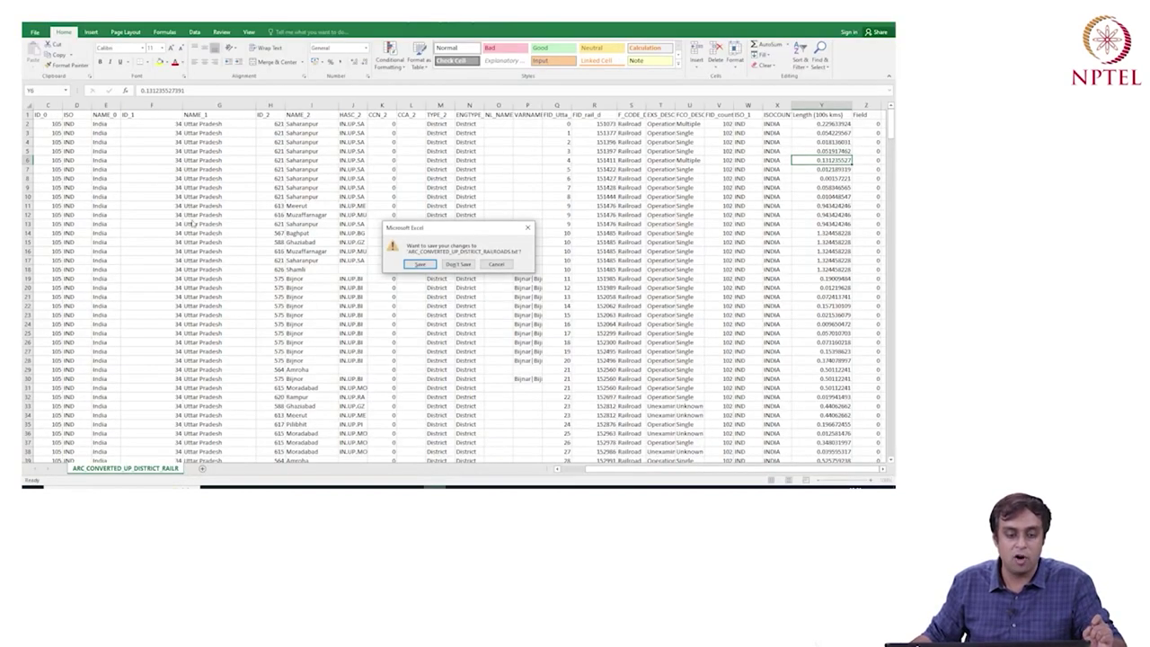
{"action": "left_click", "coordinate": [419, 265]}
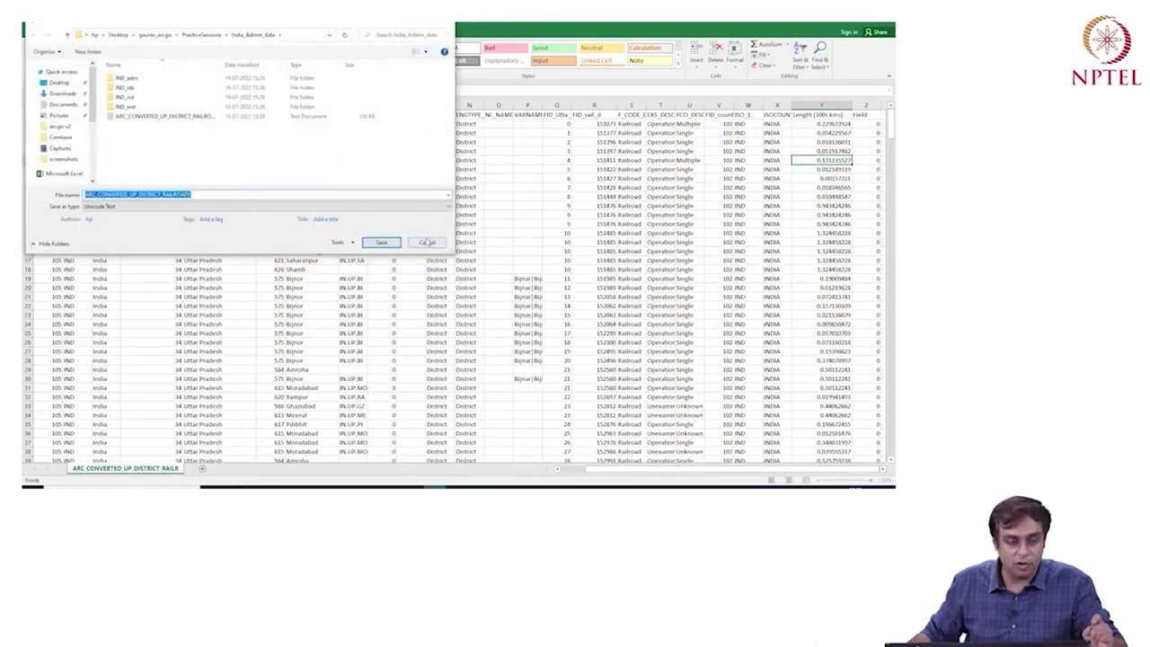
{"action": "left_click", "coordinate": [427, 242]}
{"action": "left_click", "coordinate": [503, 264]}
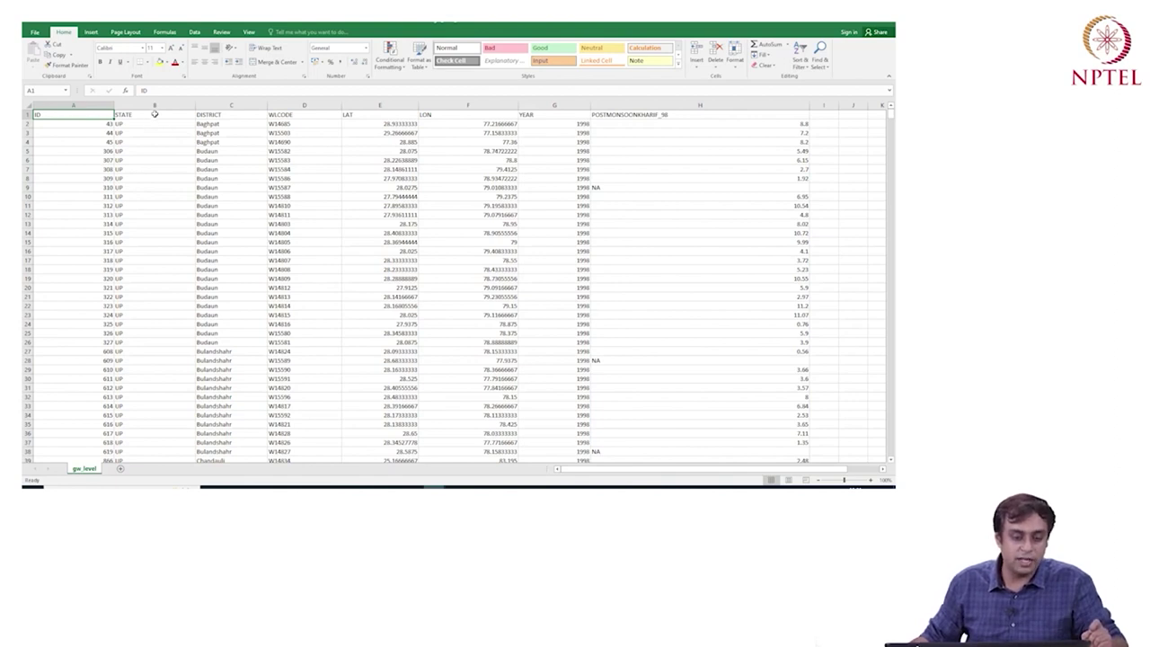
- Examine the full extent of the ID column to gauge how many well records the sheet holds
{"action": "key", "text": "ctrl+shift+Down"}
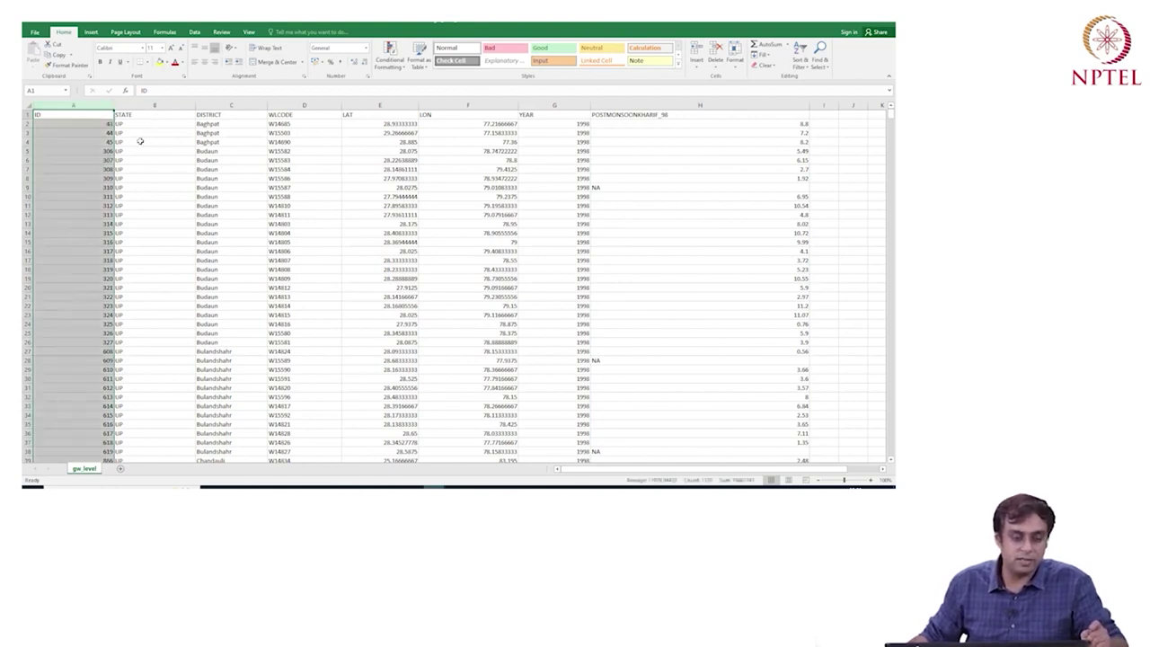
{"action": "left_click", "coordinate": [140, 141]}
{"action": "left_click", "coordinate": [104, 115]}
{"action": "key", "text": "ctrl+shift+Down"}
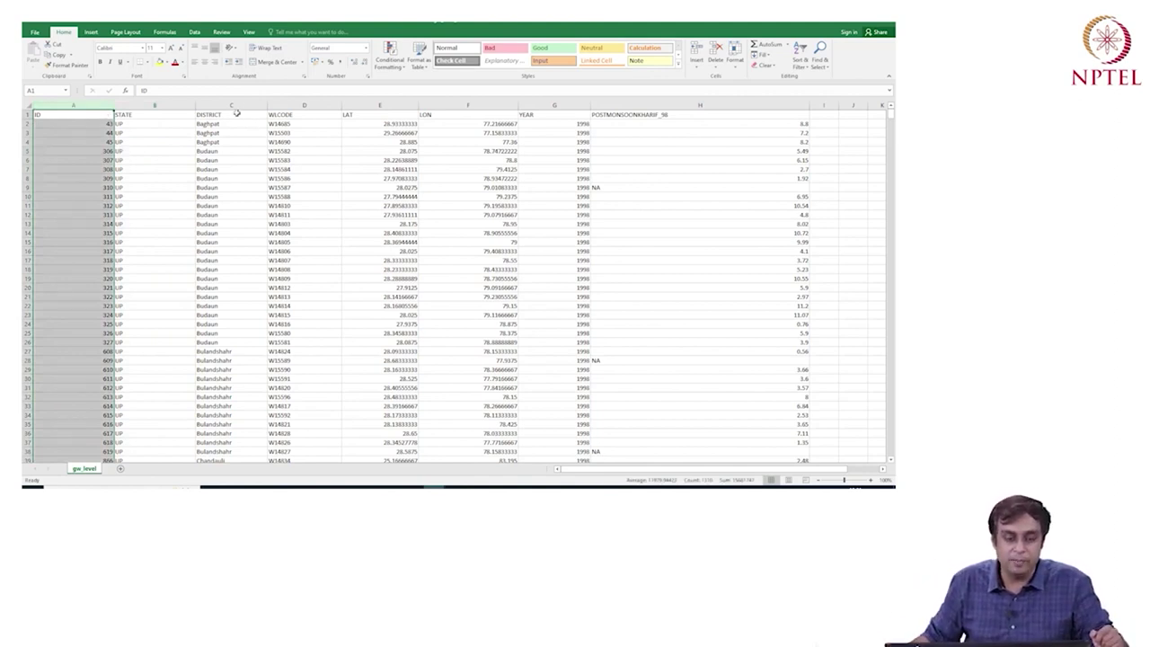
- Examine the WLCODE column and several of its well codes
{"action": "left_click", "coordinate": [291, 104]}
{"action": "left_click", "coordinate": [278, 115]}
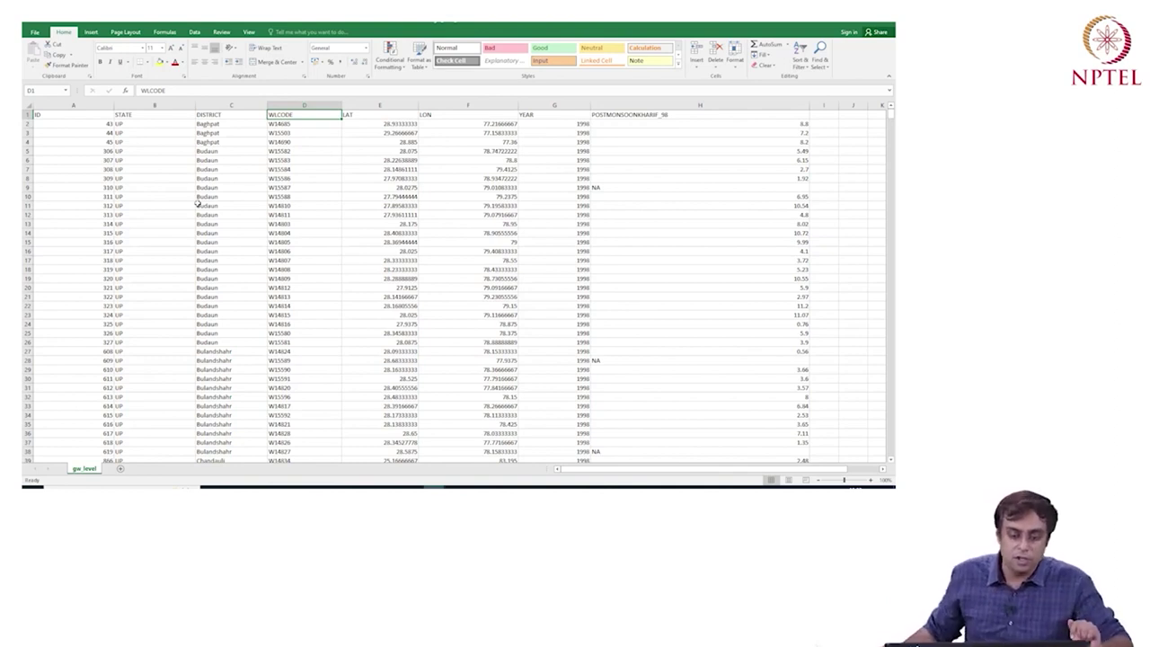
{"action": "key", "text": "Down"}
{"action": "left_click", "coordinate": [292, 137]}
{"action": "left_click", "coordinate": [286, 187]}
{"action": "left_click", "coordinate": [295, 132]}
{"action": "left_click", "coordinate": [305, 124]}
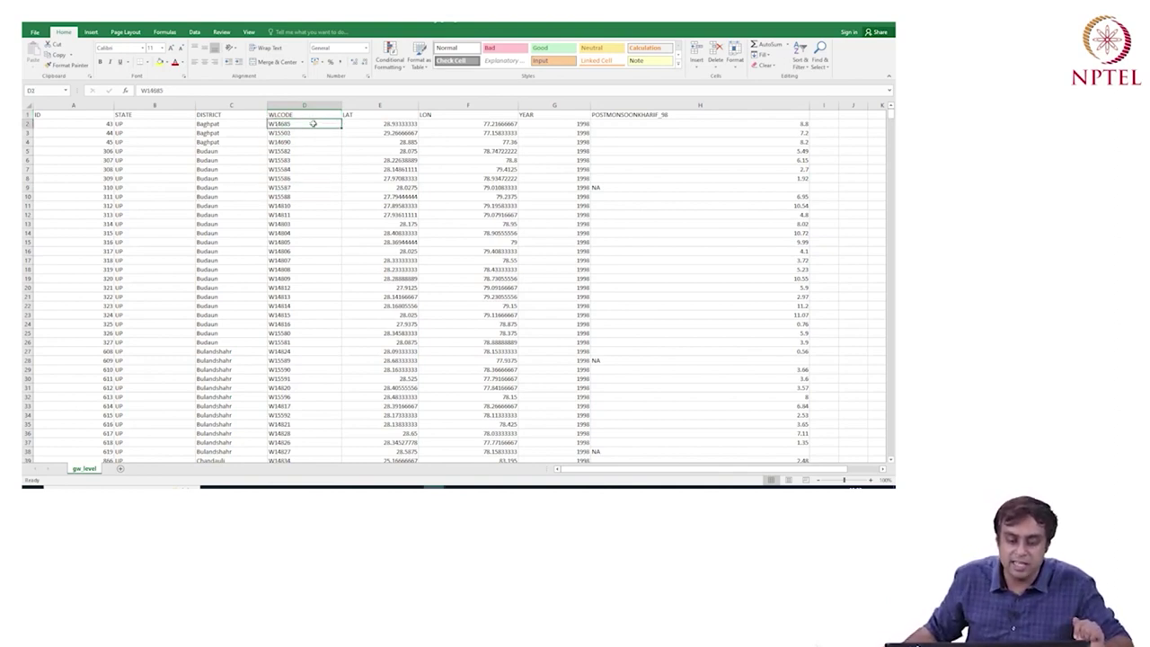
- Examine the first well's LAT, LON, YEAR and POSTMONSOONKHARIF_98 entries and the coordinate column headings
{"action": "left_click", "coordinate": [378, 123]}
{"action": "left_click", "coordinate": [468, 123]}
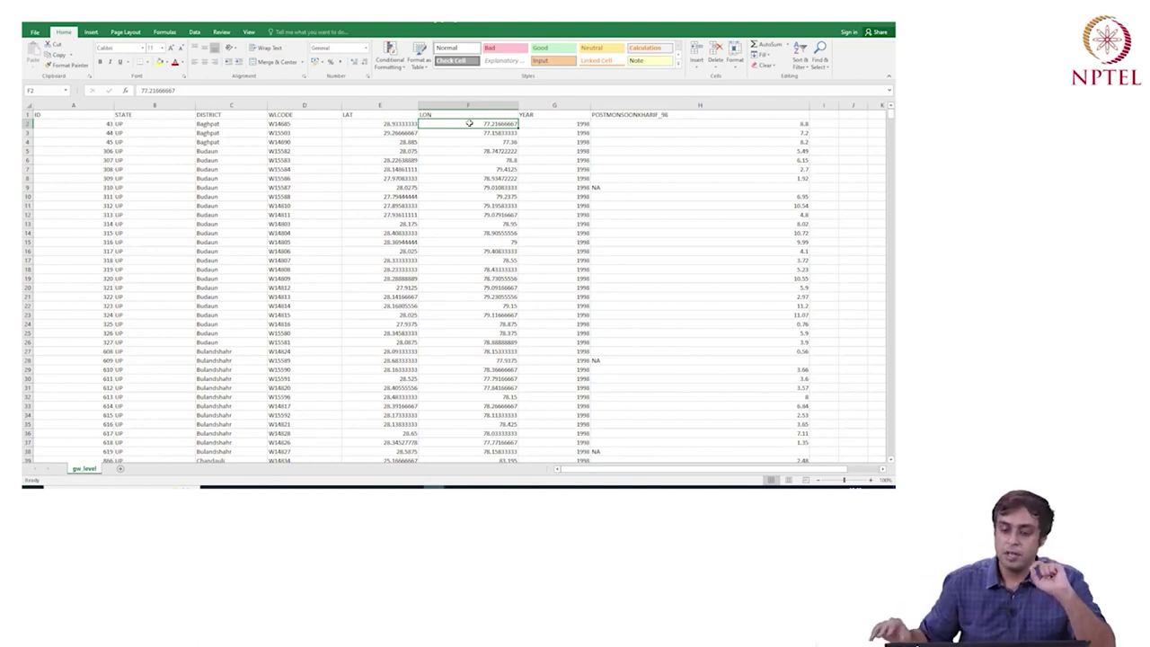
{"action": "left_click", "coordinate": [537, 123]}
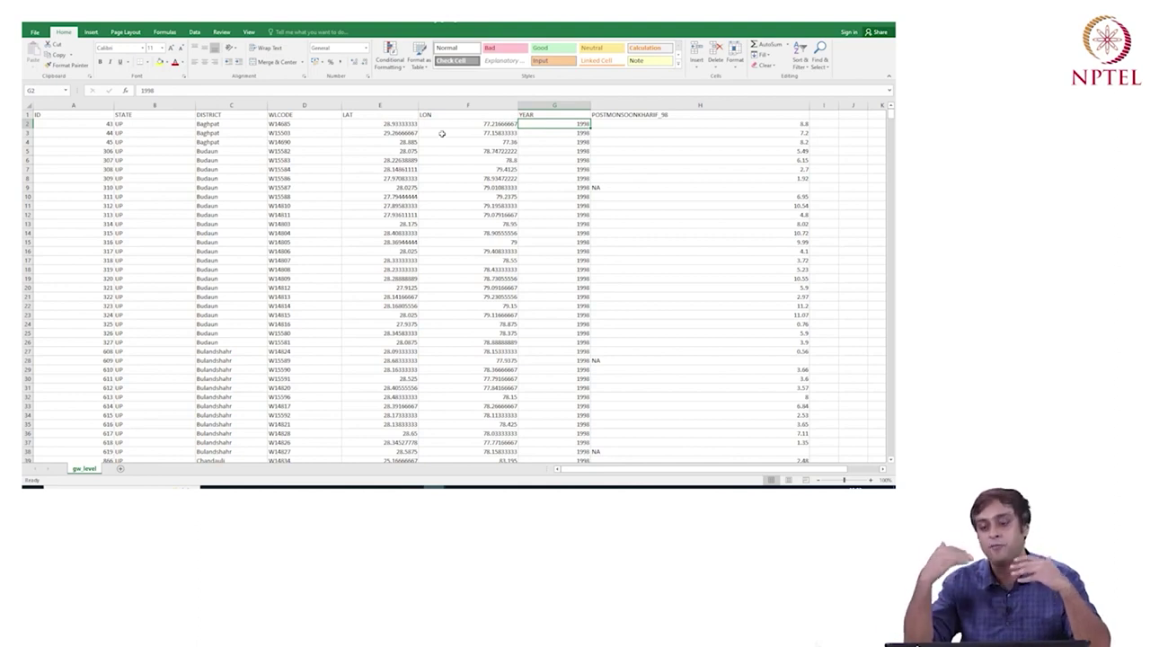
{"action": "left_click", "coordinate": [647, 115]}
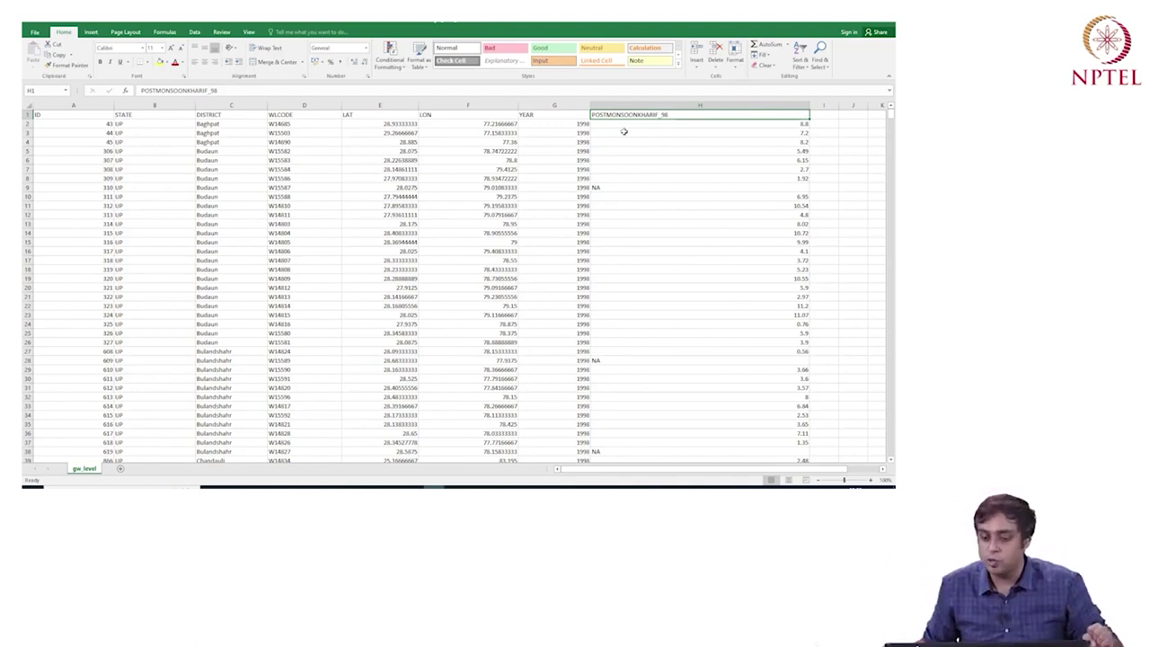
{"action": "left_click", "coordinate": [790, 125]}
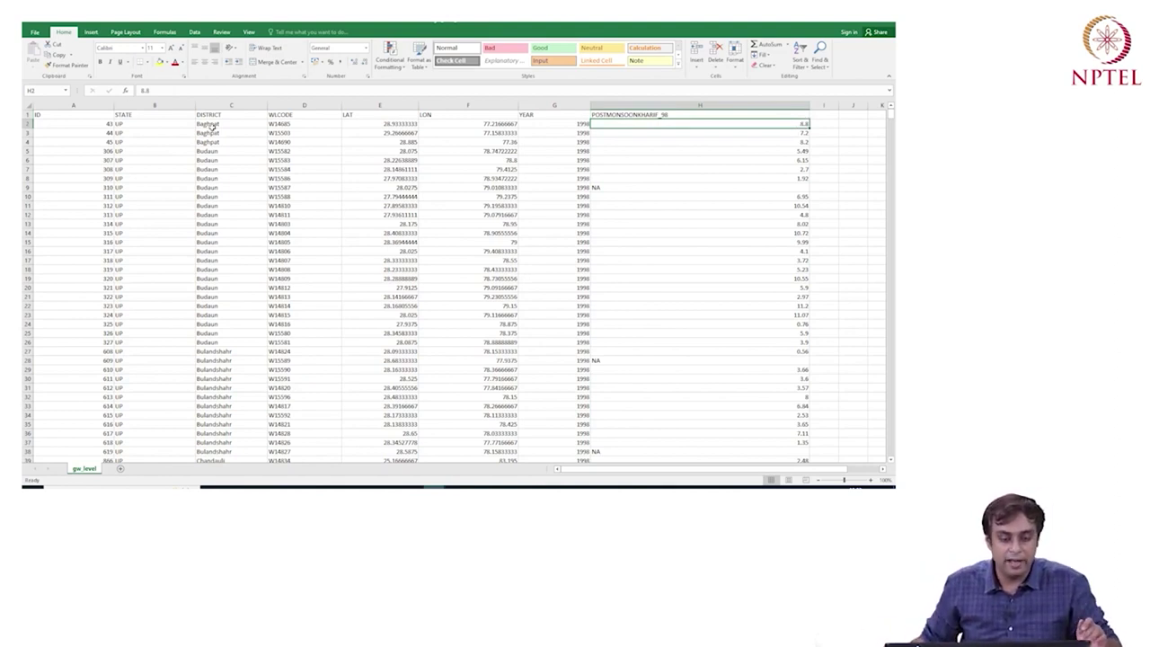
{"action": "left_click_drag", "start_coordinate": [359, 124], "coordinate": [481, 125]}
{"action": "left_click", "coordinate": [582, 125]}
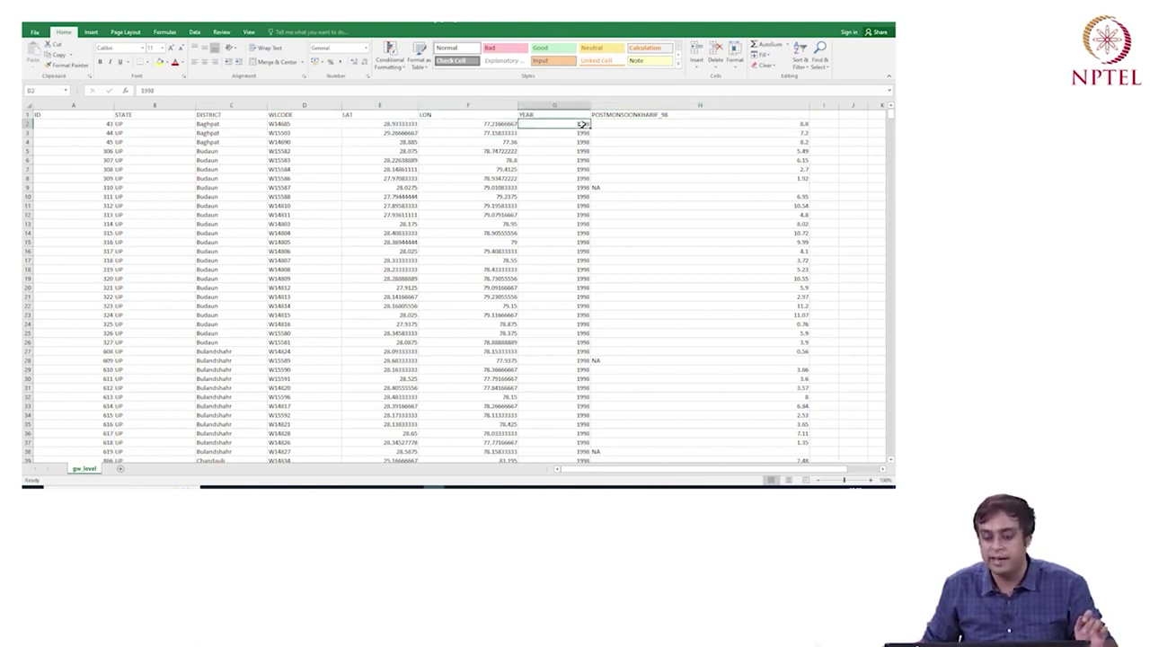
{"action": "left_click", "coordinate": [782, 125]}
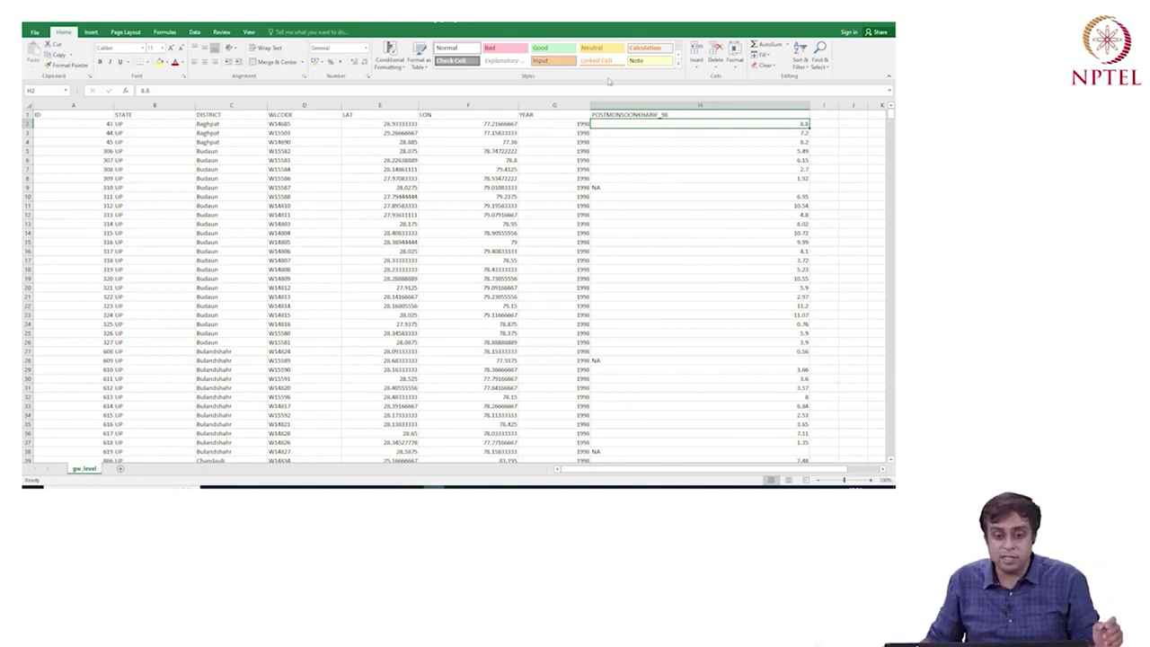
{"action": "left_click_drag", "start_coordinate": [360, 114], "coordinate": [438, 110]}
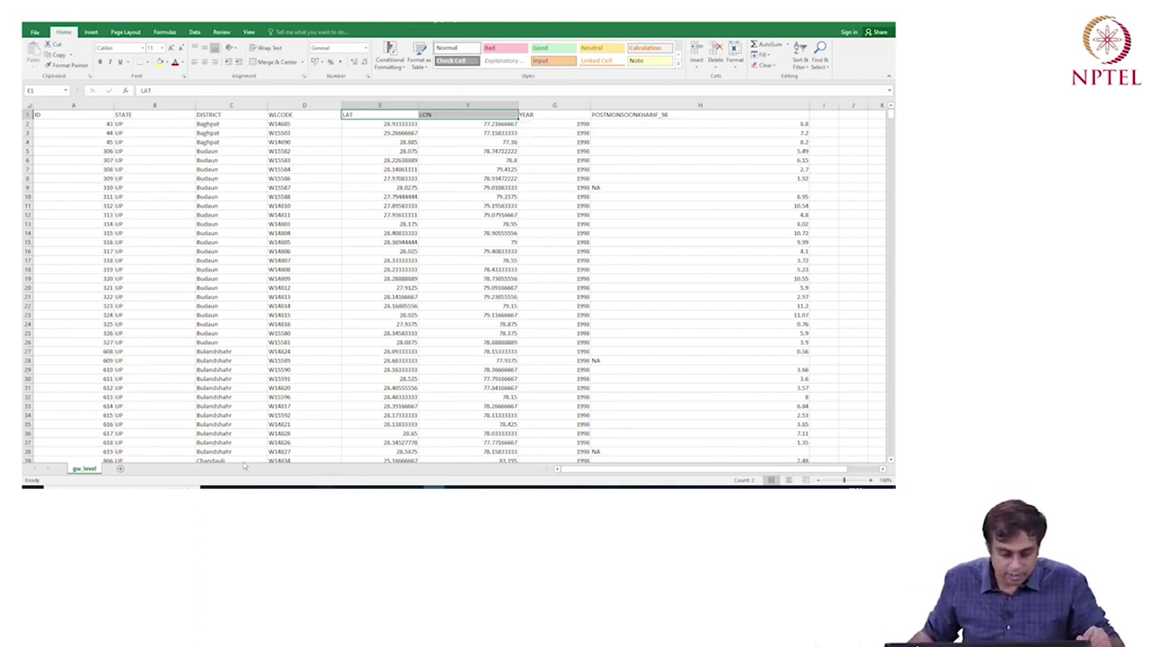
- Switch to ArcGIS Pro, collapse the India_Admin_data folder and list the contents of the PointVectorFormat_Groundwater Data folder
{"action": "key", "text": "alt+Tab"}
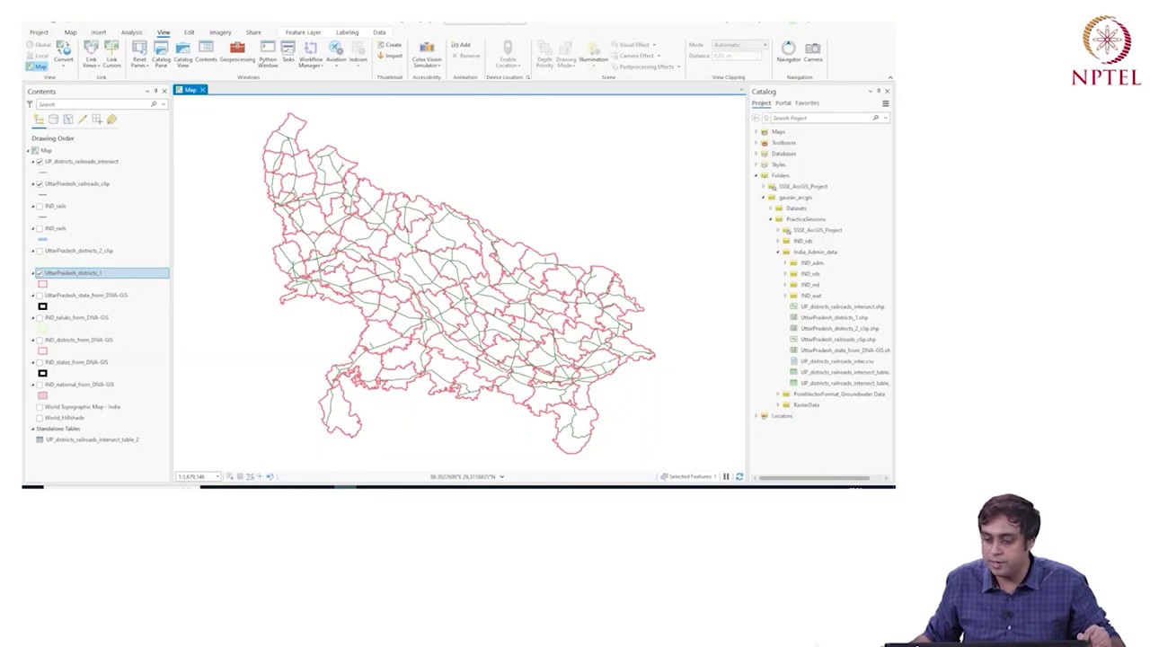
{"action": "left_click", "coordinate": [757, 176]}
{"action": "left_click", "coordinate": [758, 176]}
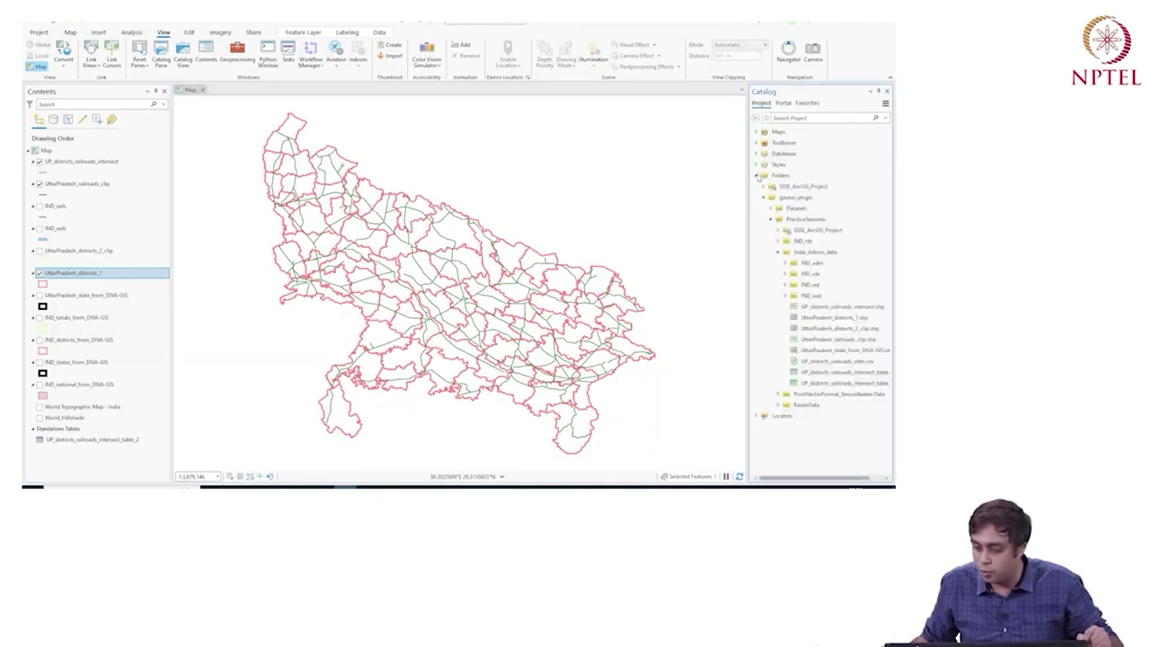
{"action": "left_click", "coordinate": [765, 198]}
{"action": "left_click", "coordinate": [764, 198]}
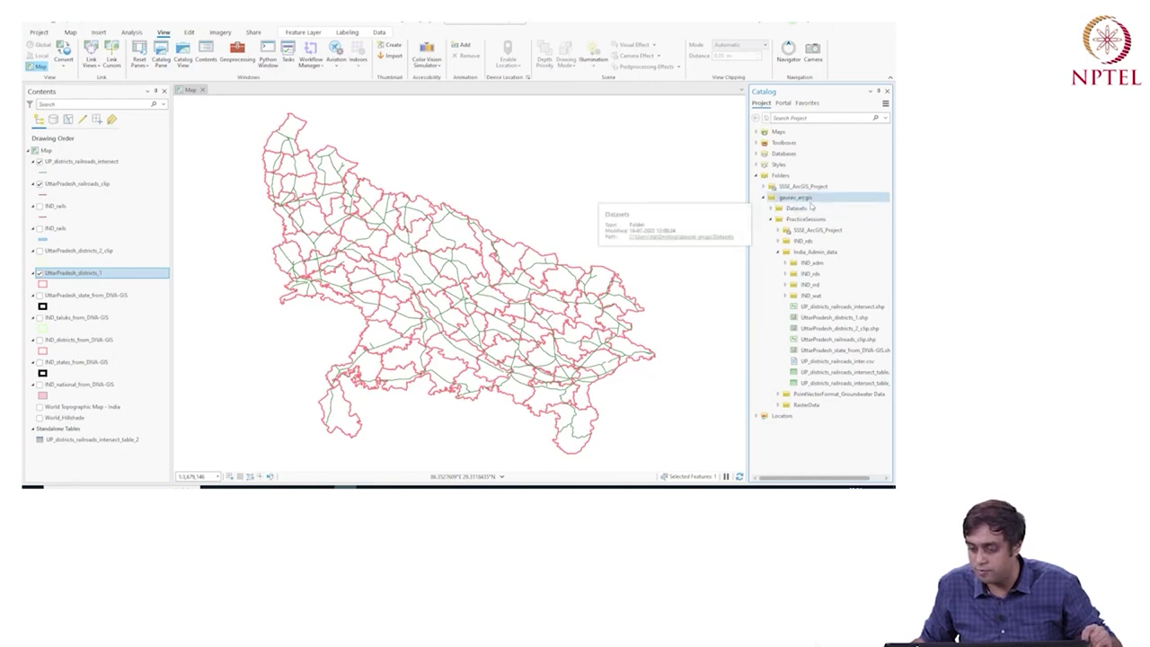
{"action": "left_click", "coordinate": [778, 253]}
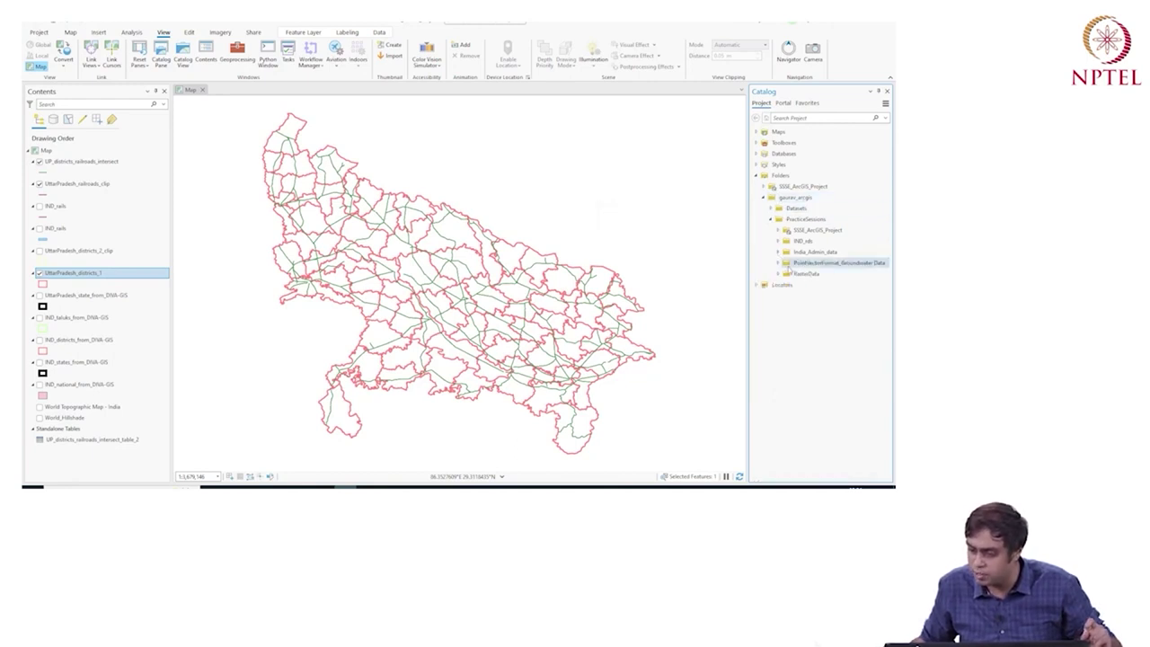
{"action": "left_click", "coordinate": [778, 264]}
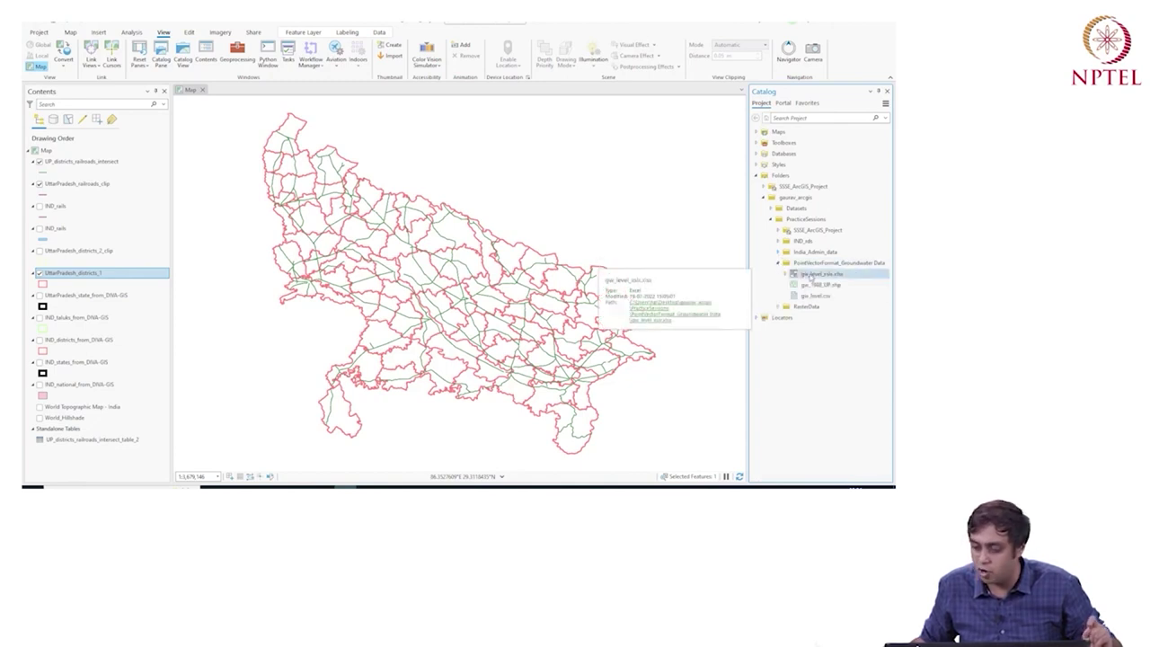
- Try to add the Excel workbook and gw_level.csv from the PointVectorFormat_Groundwater Data folder to the map
{"action": "left_click", "coordinate": [812, 278]}
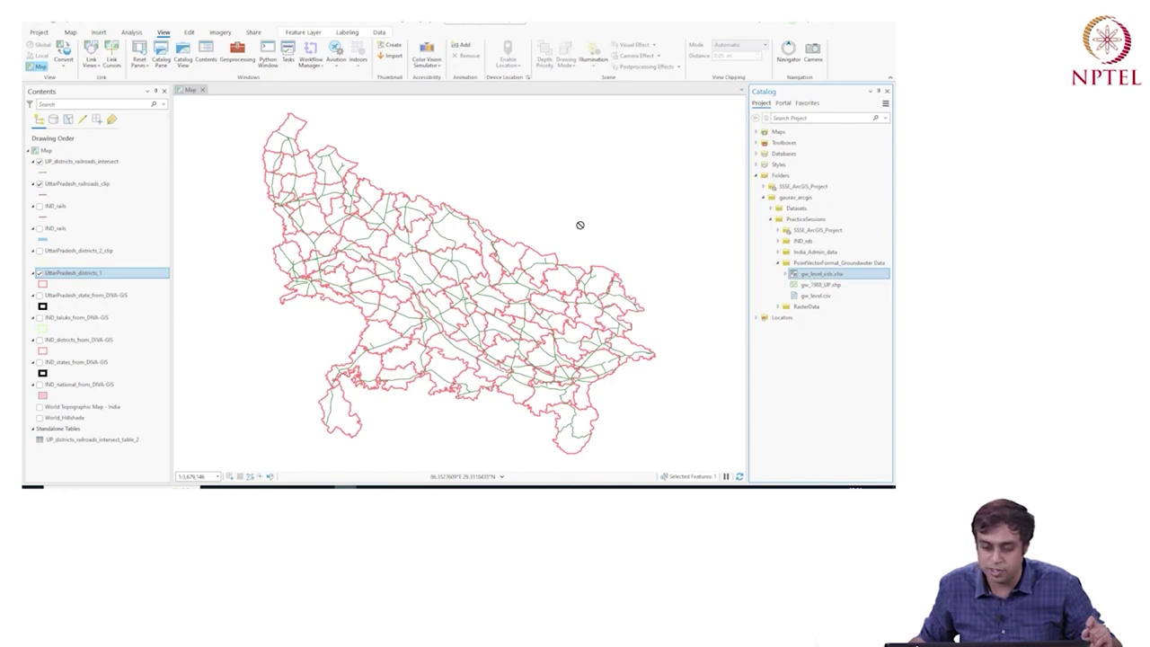
{"action": "left_click", "coordinate": [832, 296]}
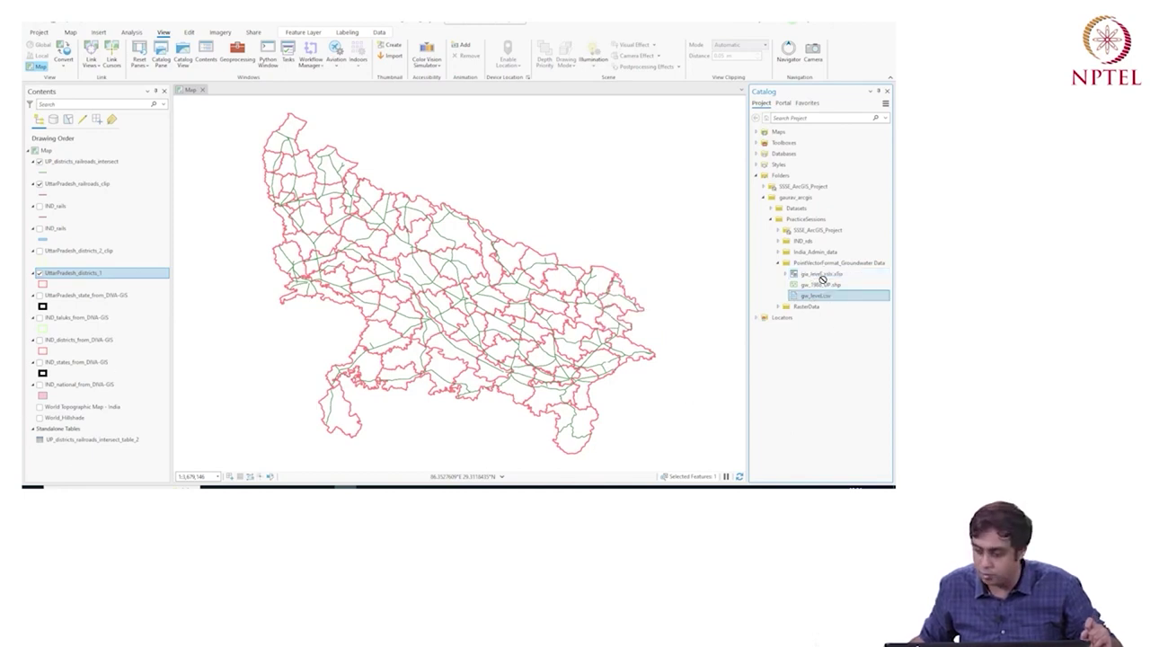
{"action": "left_click", "coordinate": [821, 276]}
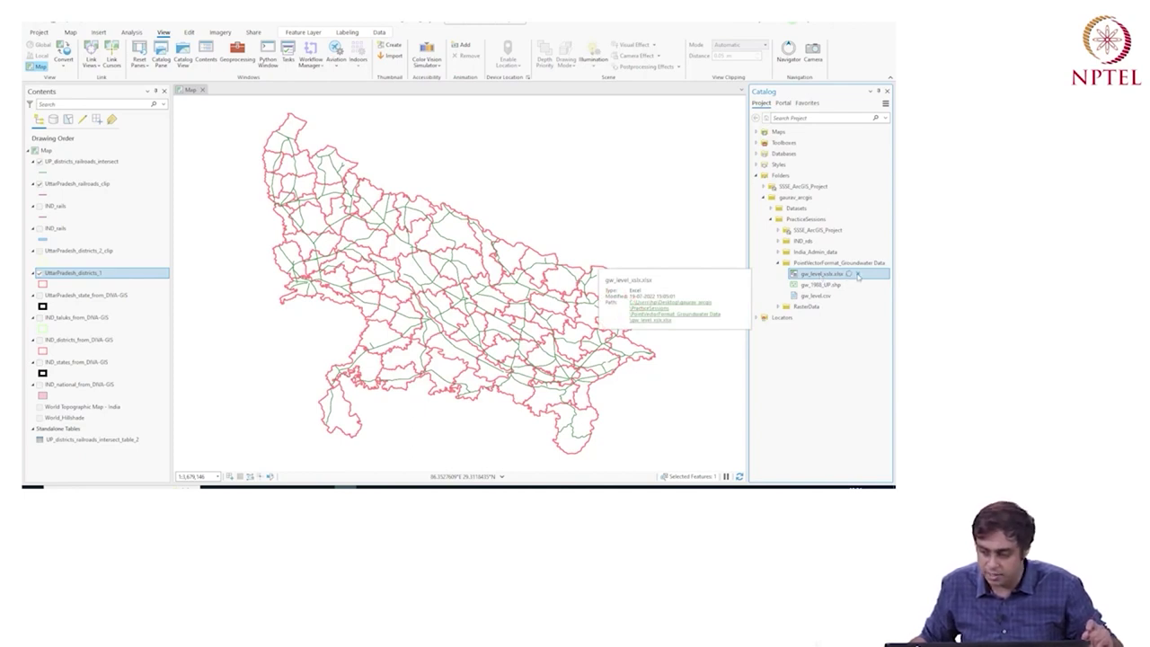
{"action": "key", "text": "F2"}
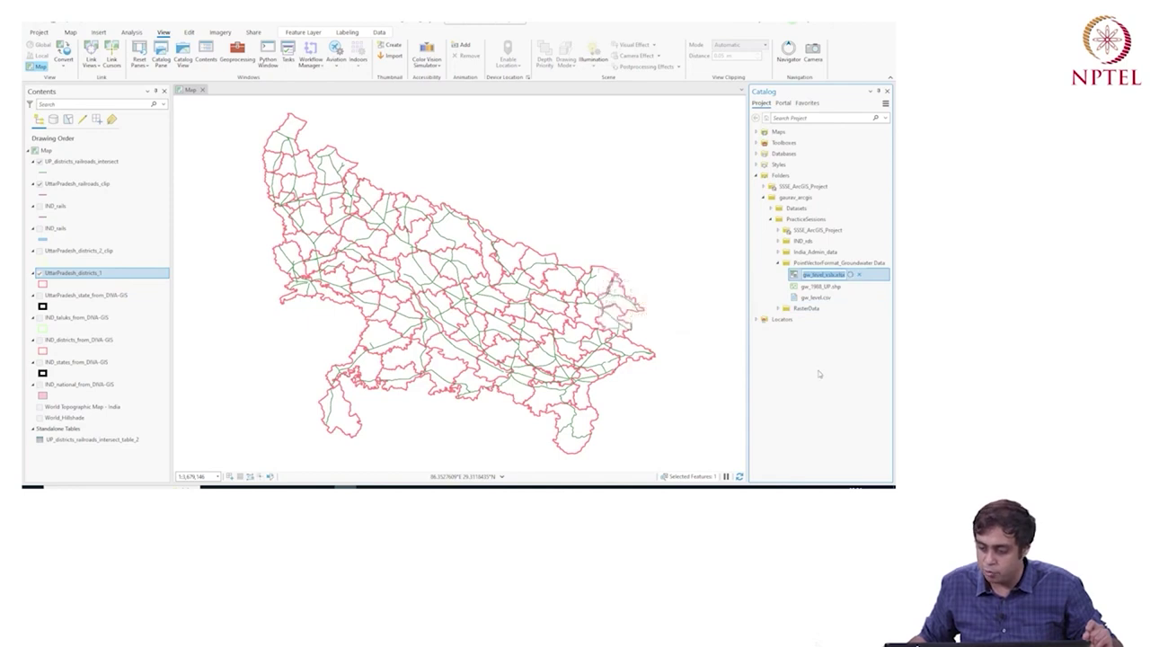
{"action": "left_click", "coordinate": [811, 366]}
- Start adding data to the map and browse from the Vector folder into the gw_level_1988.xlsx workbook
{"action": "left_click", "coordinate": [70, 32]}
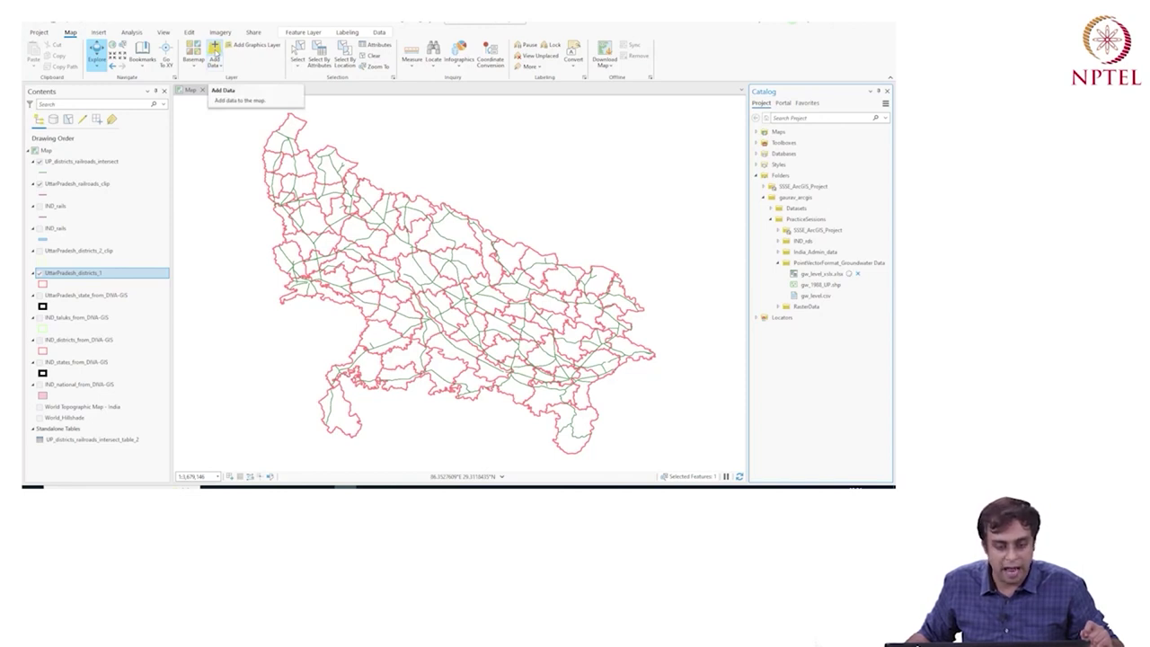
{"action": "left_click", "coordinate": [215, 52]}
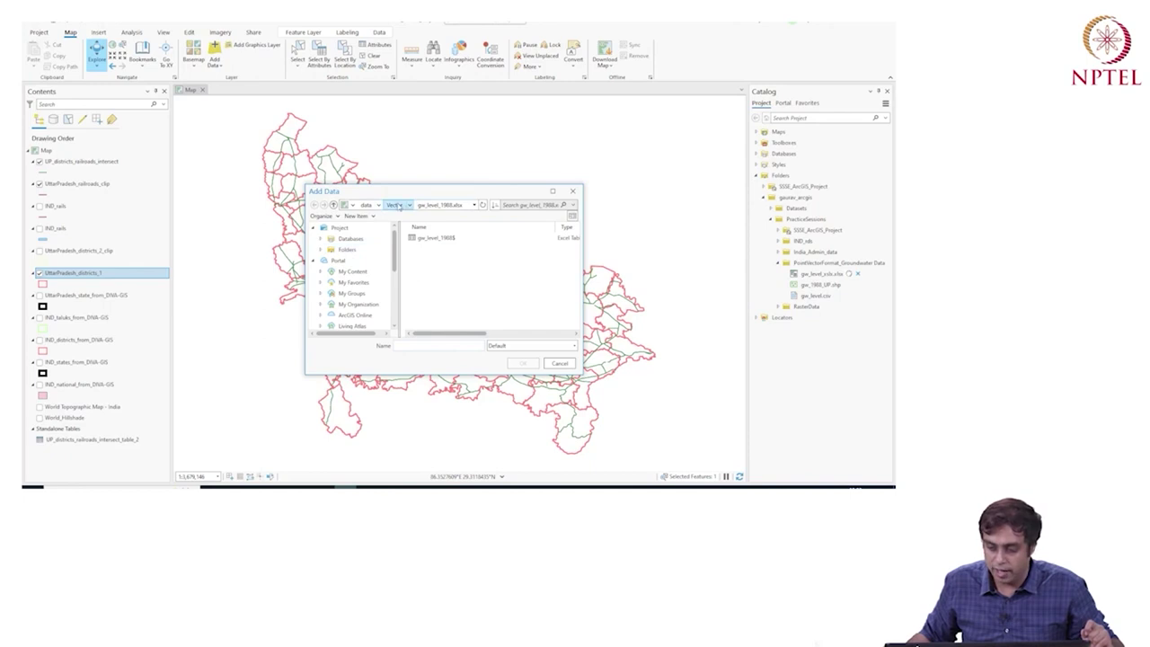
{"action": "left_click", "coordinate": [399, 206]}
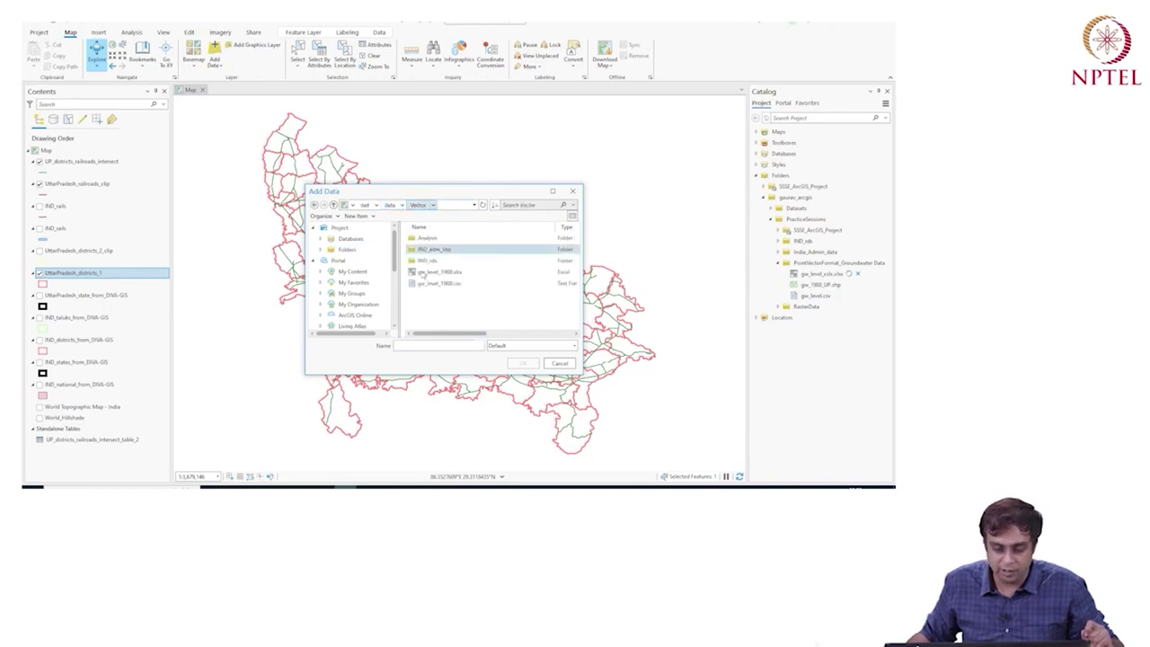
{"action": "double_click", "coordinate": [426, 276]}
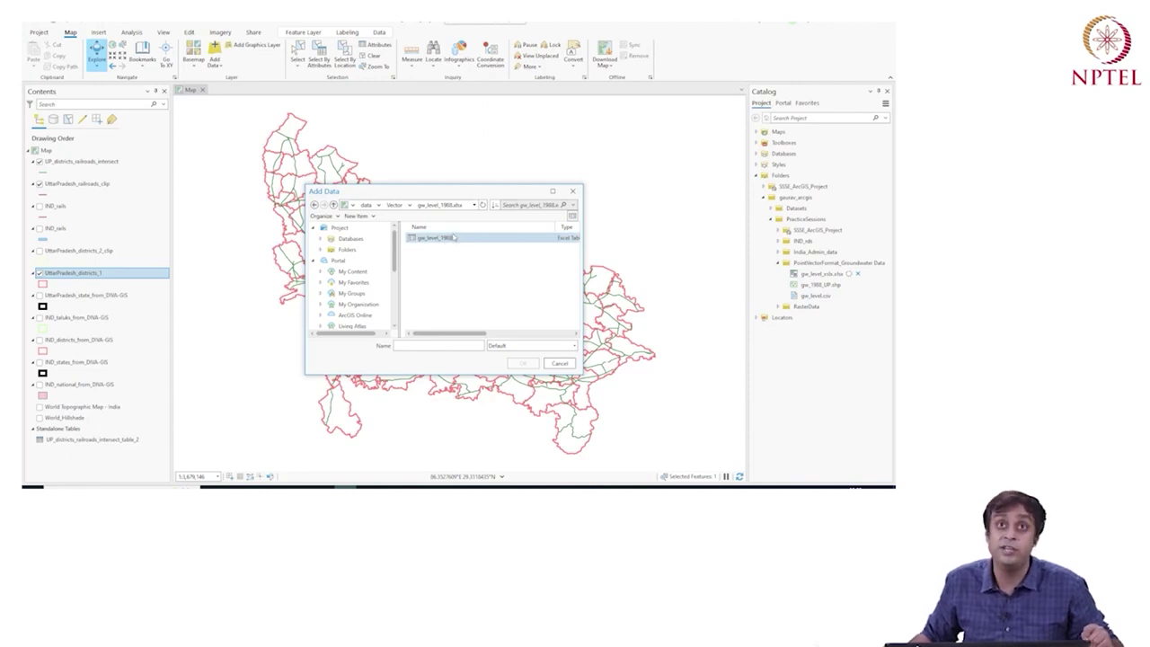
- Switch to Excel and close the groundwater and railroads workbooks, saving the railroads table in its Unicode Text format
{"action": "mouse_move", "coordinate": [434, 486]}
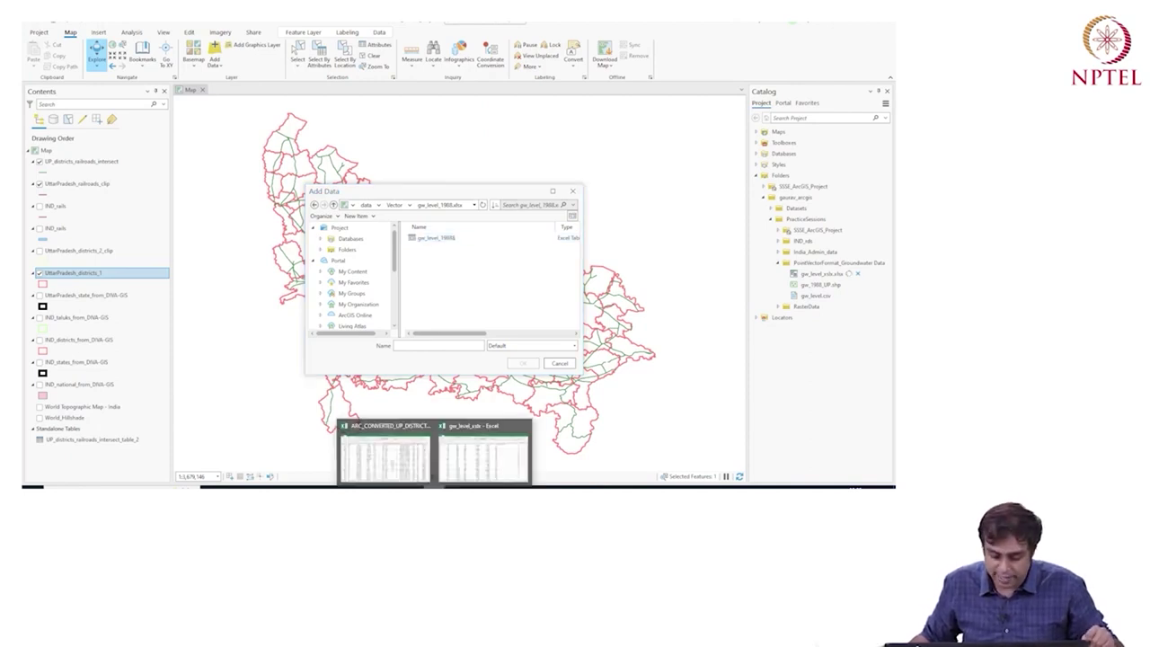
{"action": "left_click", "coordinate": [484, 456]}
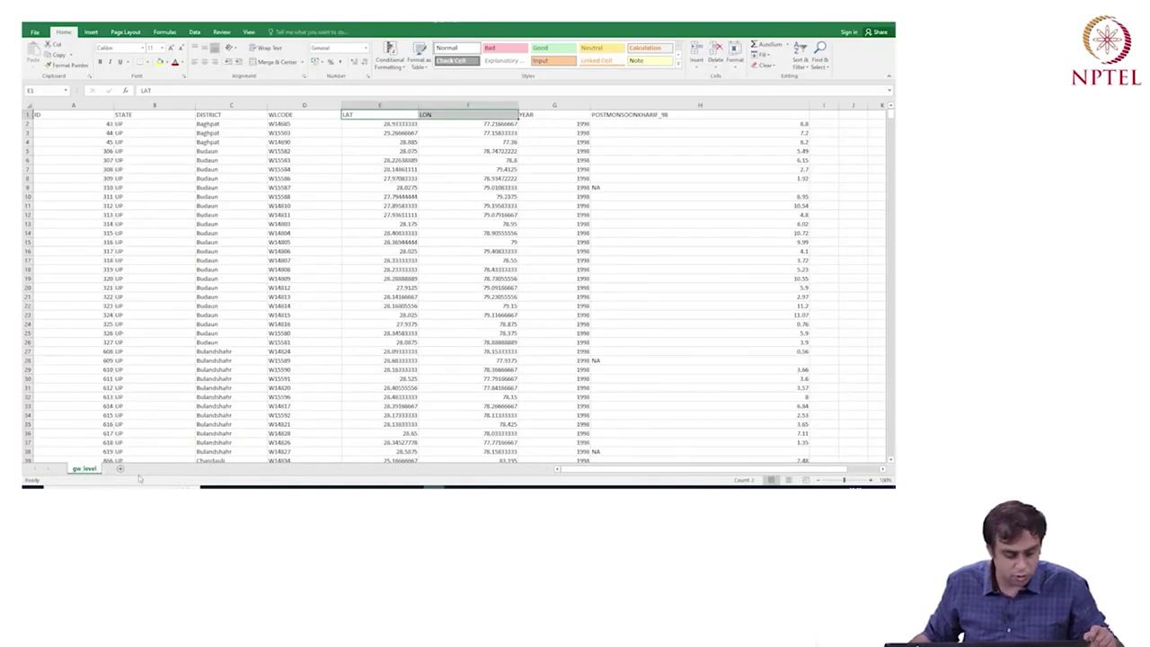
{"action": "left_click", "coordinate": [888, 25]}
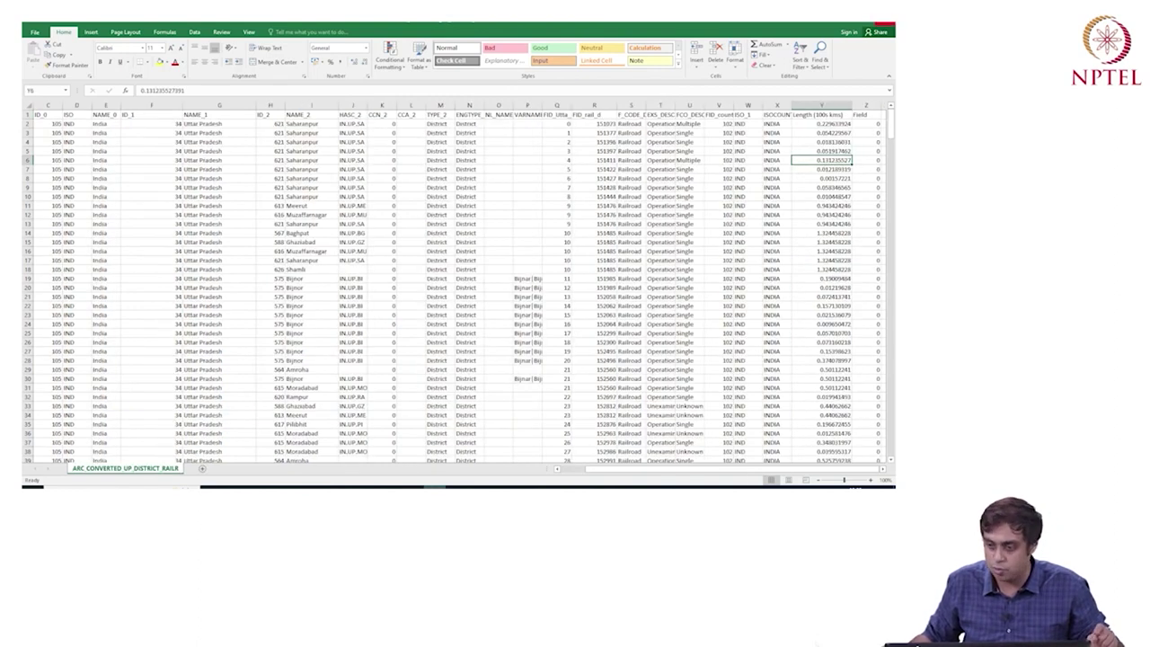
{"action": "left_click", "coordinate": [888, 24]}
{"action": "left_click", "coordinate": [421, 265]}
{"action": "left_click", "coordinate": [383, 244]}
{"action": "left_click", "coordinate": [491, 252]}
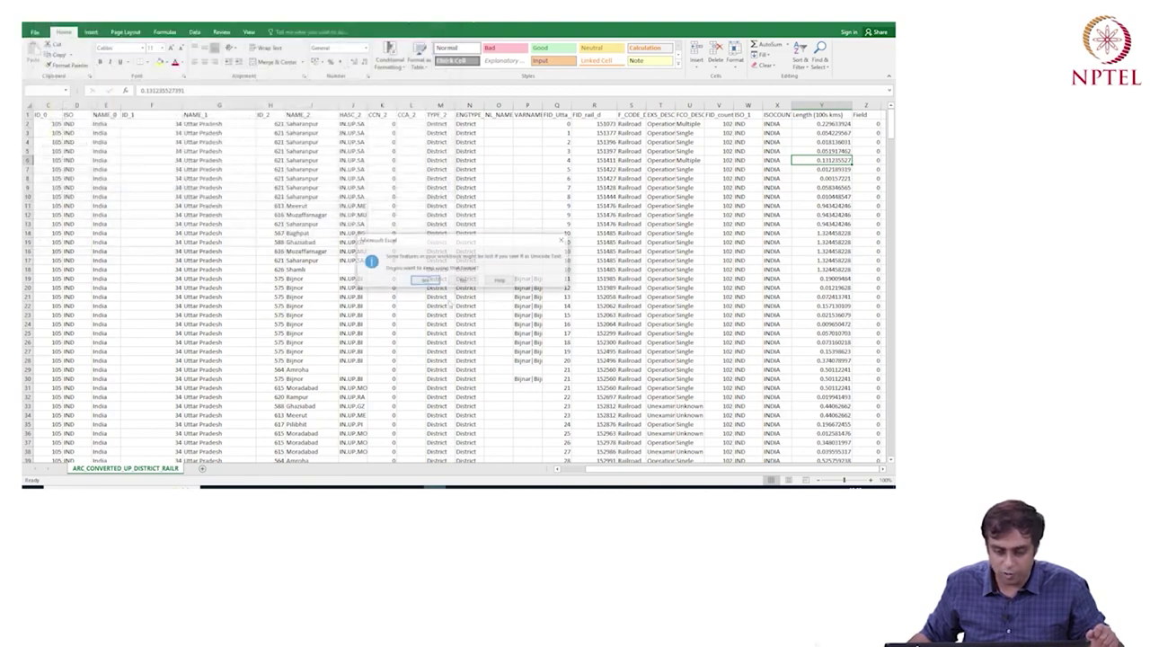
{"action": "left_click", "coordinate": [425, 281]}
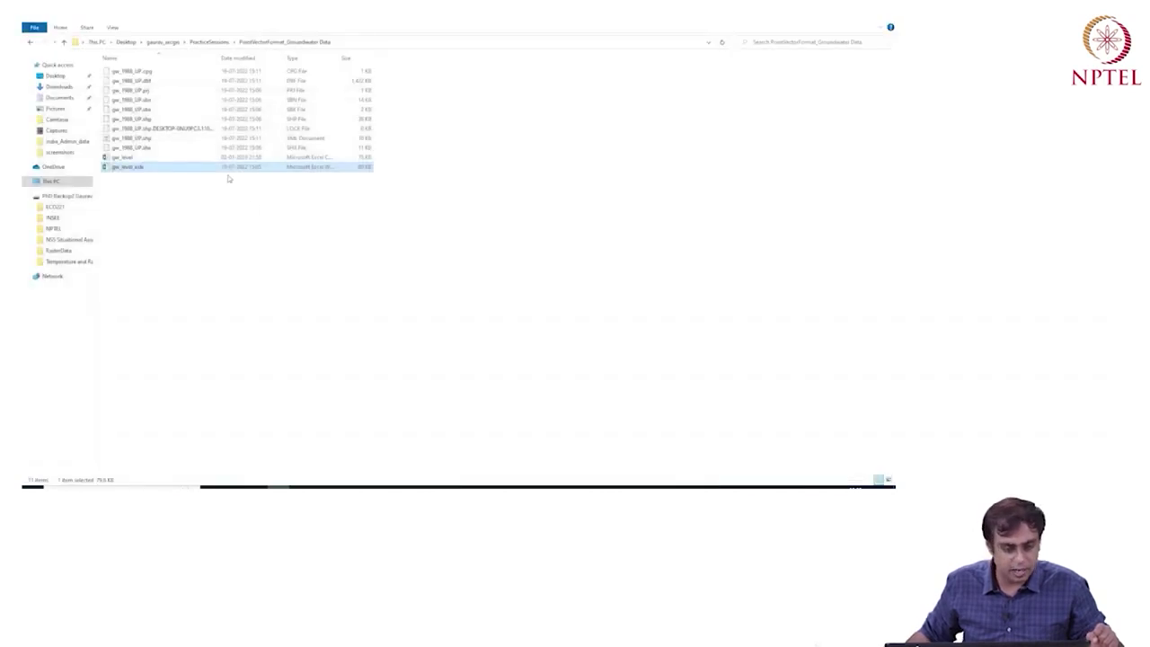
- Open the gw_level file from the groundwater folder in Excel despite its format mismatch, review its columns and close it
{"action": "double_click", "coordinate": [141, 159]}
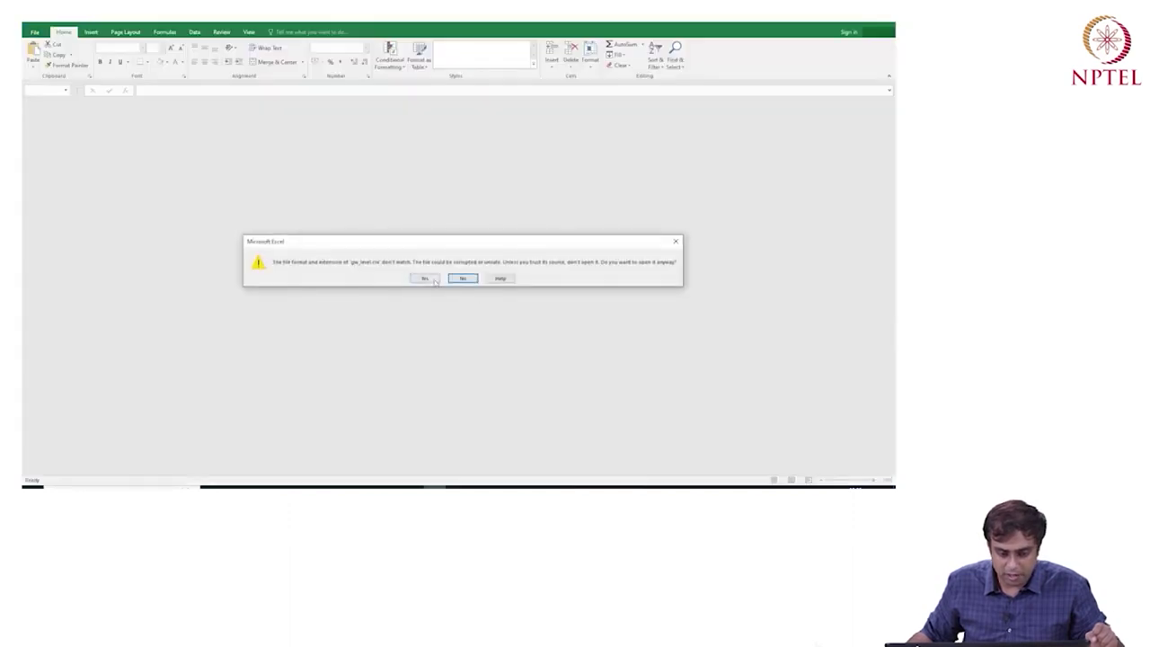
{"action": "left_click", "coordinate": [435, 280]}
{"action": "left_click", "coordinate": [433, 278]}
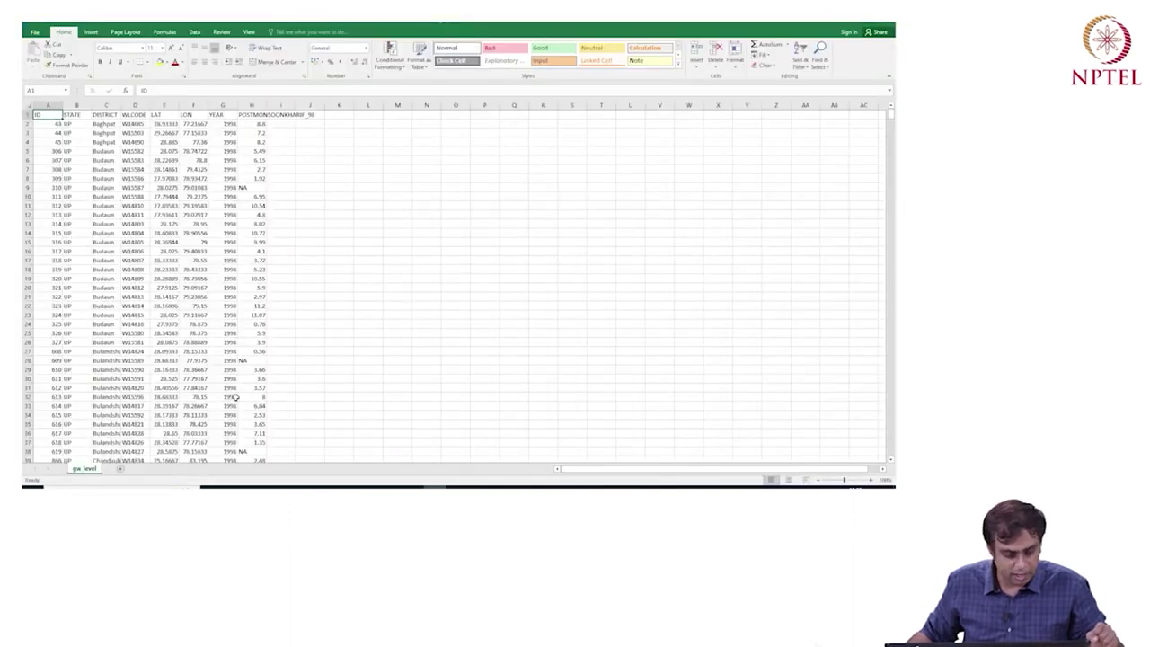
{"action": "left_click", "coordinate": [886, 26]}
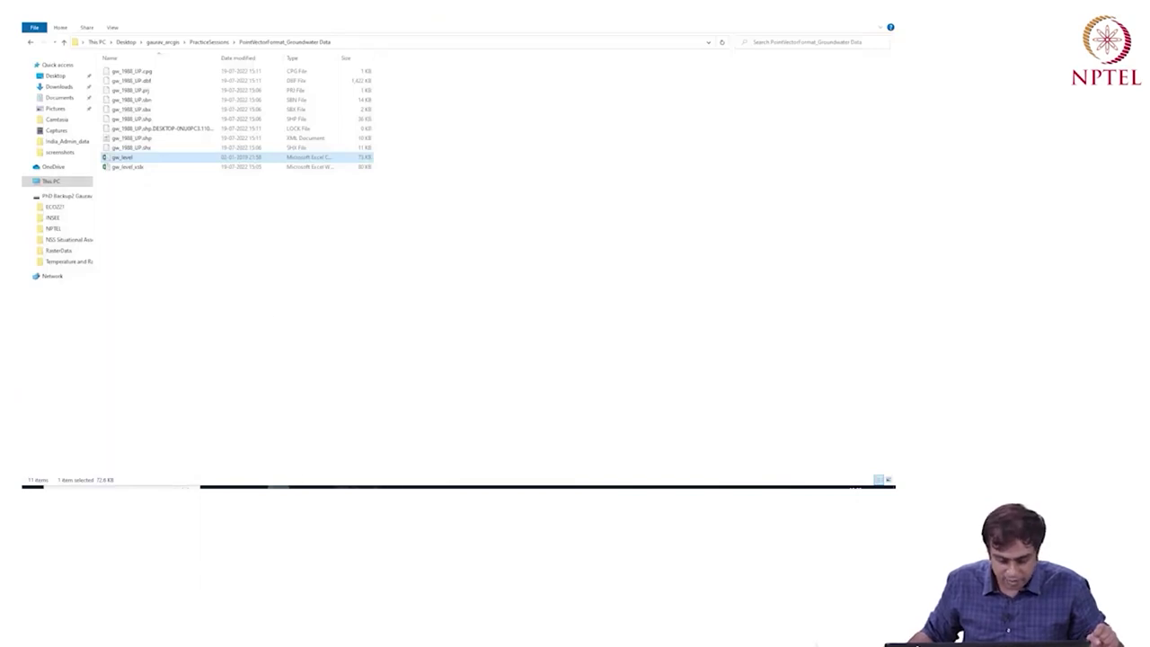
- Return to ArcGIS Pro, add the gw_level_1988$ sheet to the map as a standalone table and open its attribute table
{"action": "left_click", "coordinate": [346, 487]}
{"action": "left_click", "coordinate": [438, 238]}
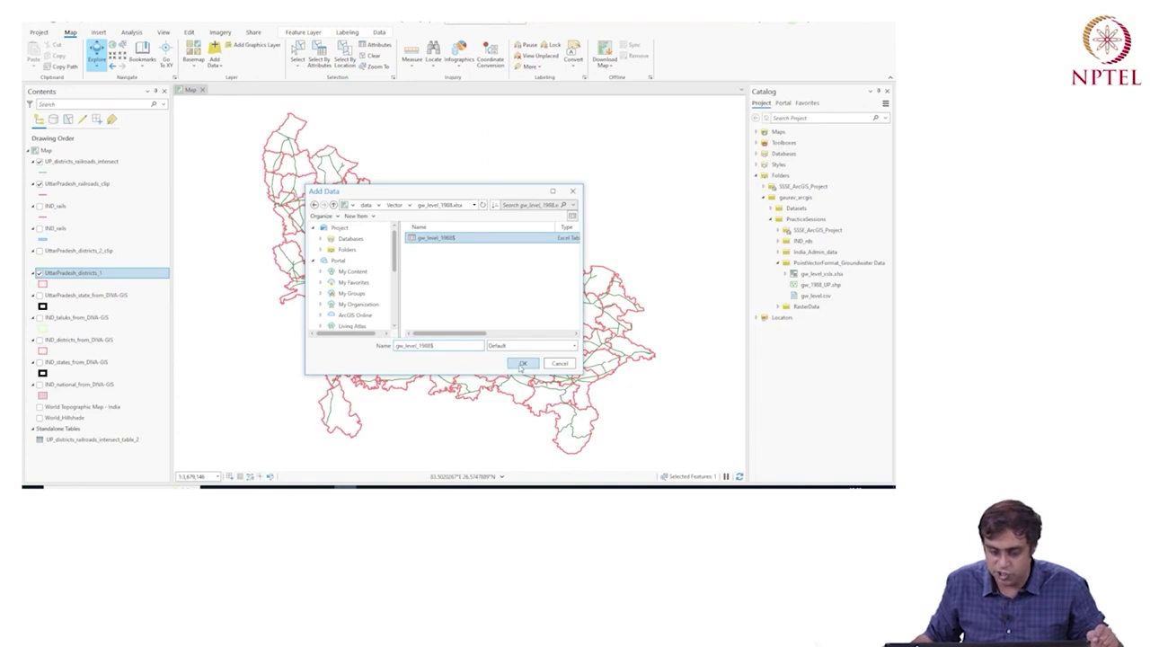
{"action": "left_click", "coordinate": [522, 363]}
{"action": "right_click", "coordinate": [90, 449]}
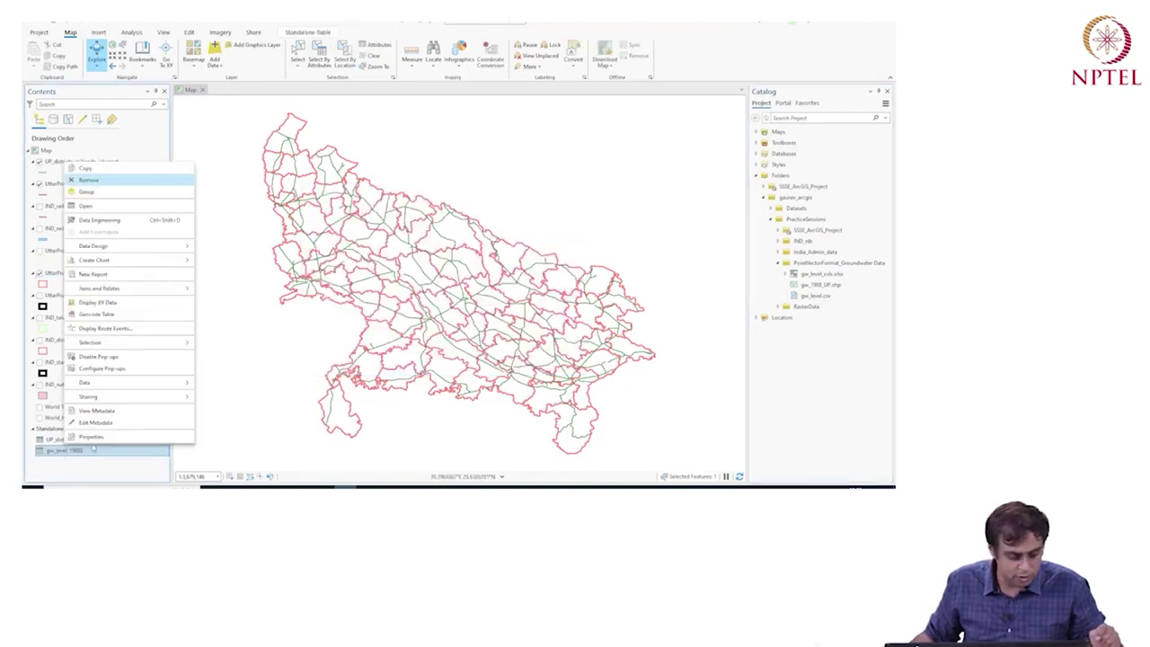
{"action": "left_click", "coordinate": [113, 209]}
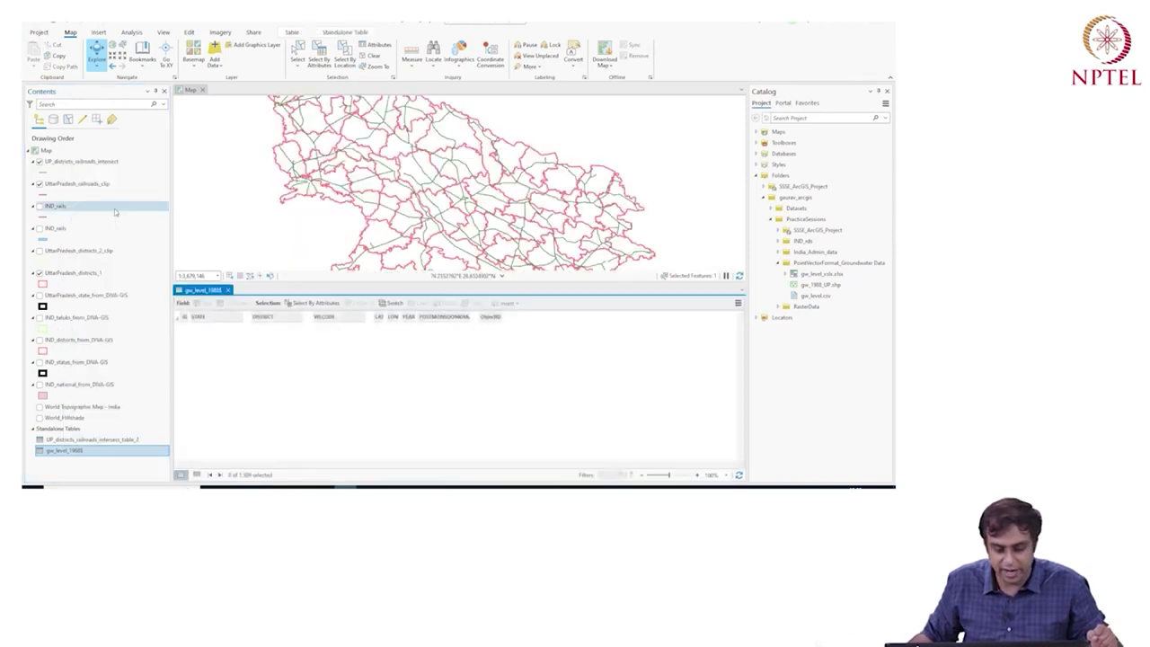